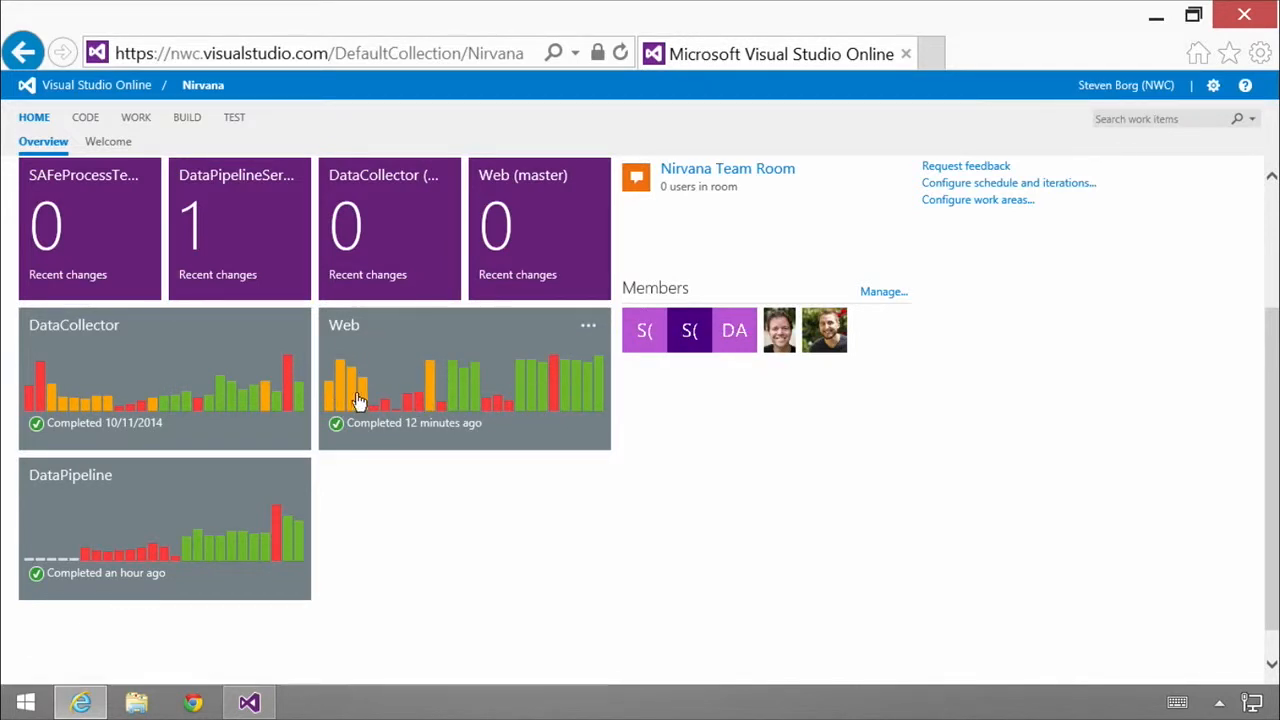
Step: Open the completed builds of the Web build definition and filter them to the last 28 days
mouse_move(366, 402)
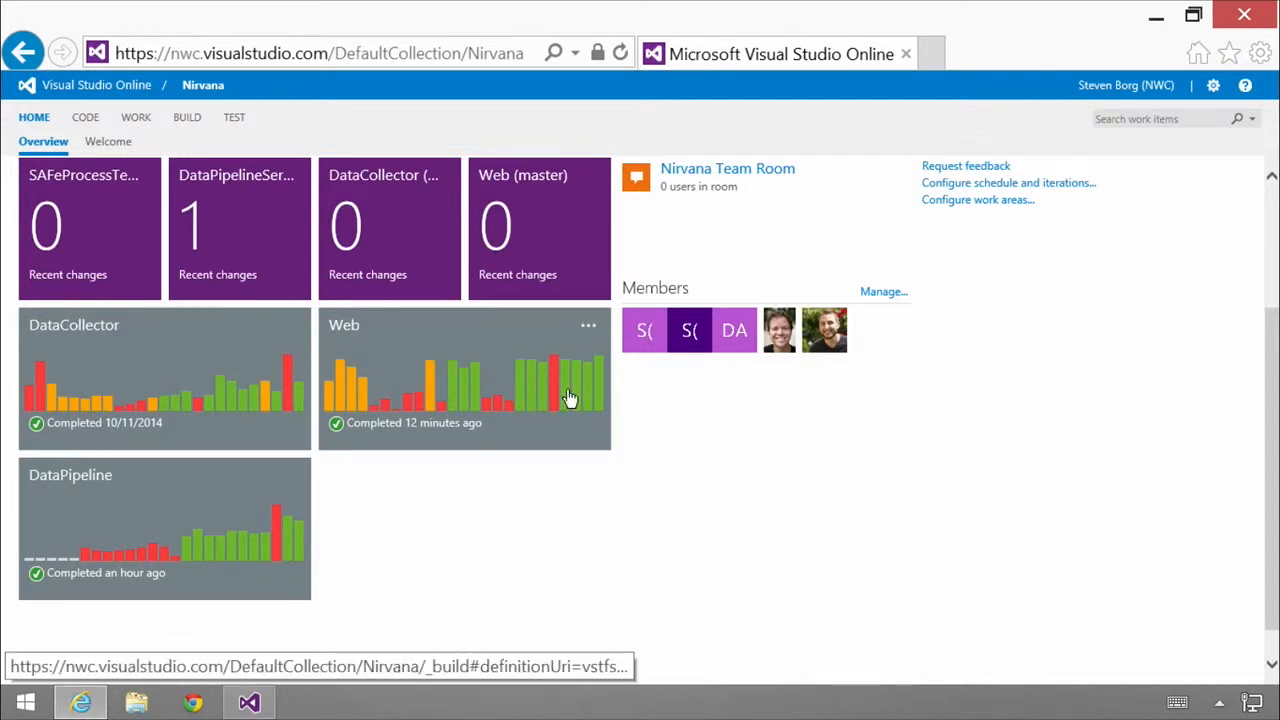
mouse_move(569, 399)
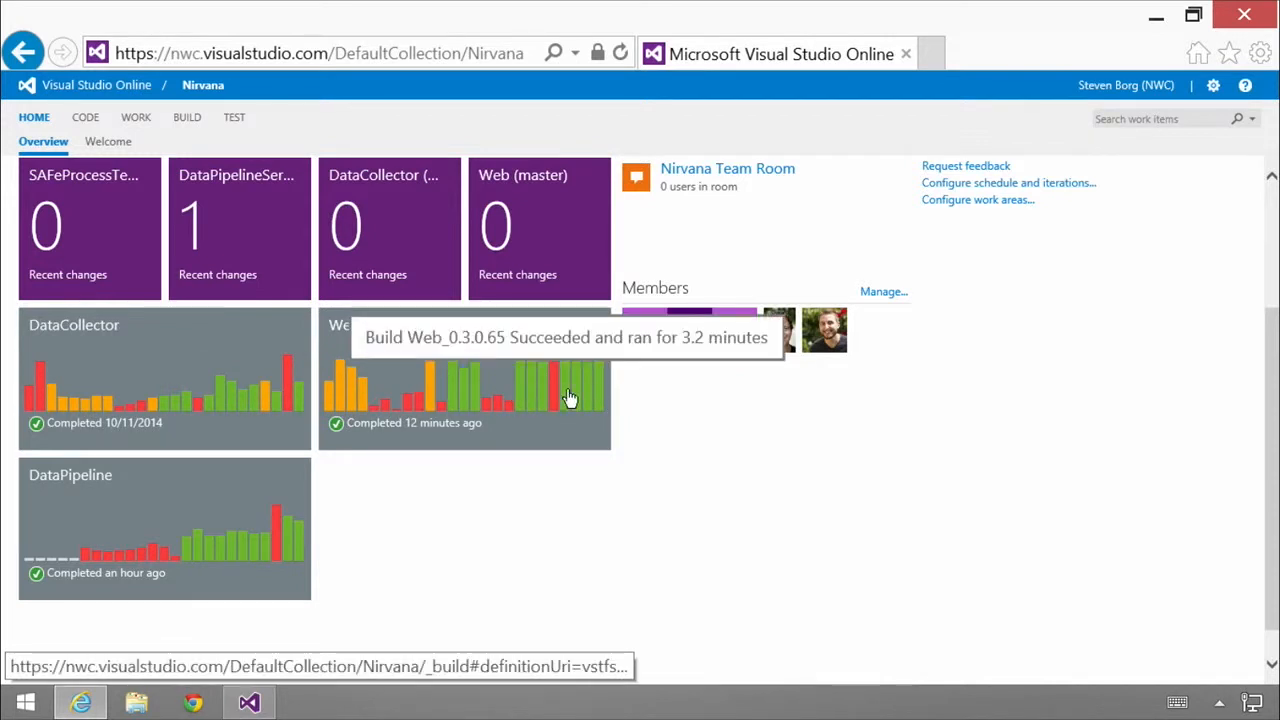
left_click(485, 366)
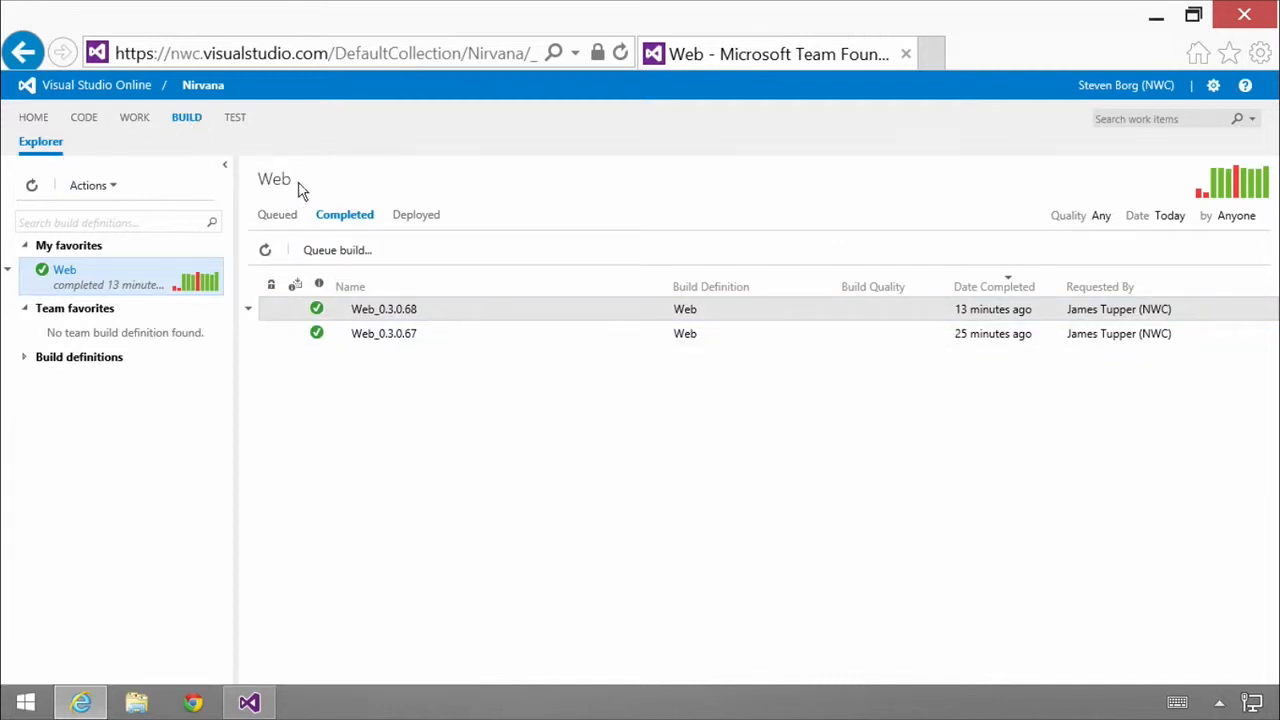
left_click(325, 303)
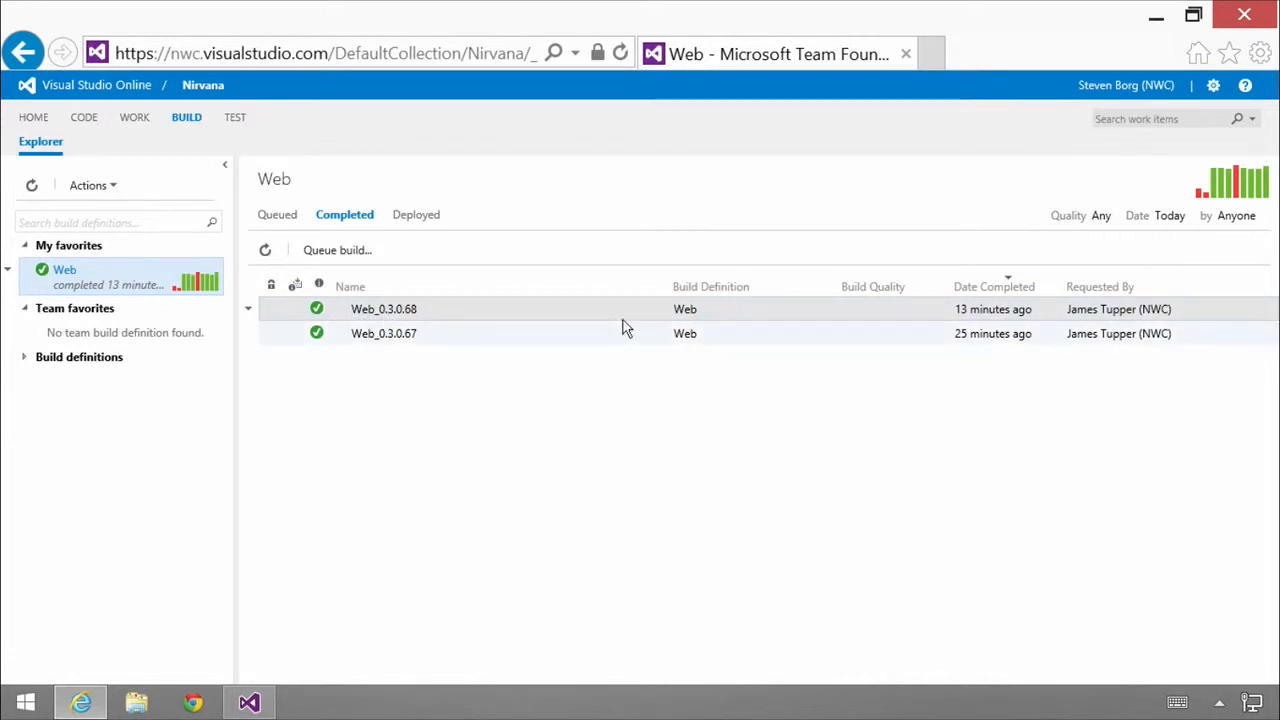
left_click(1169, 220)
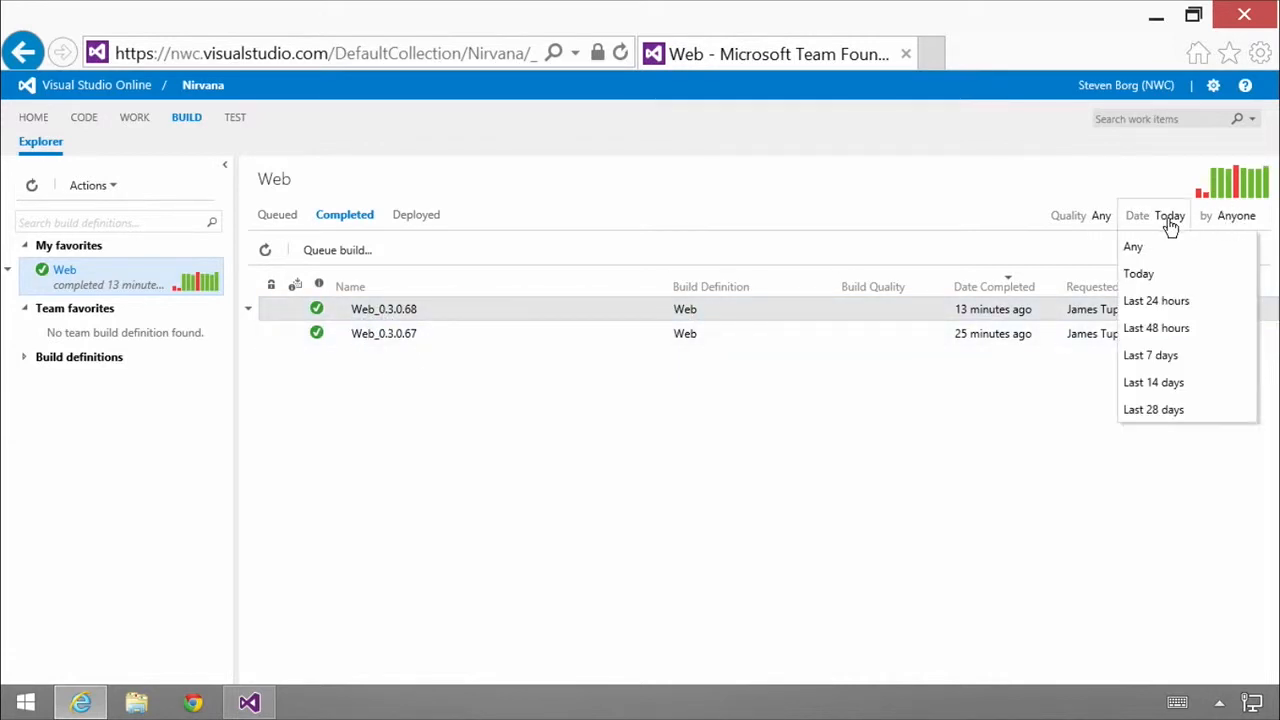
left_click(1174, 410)
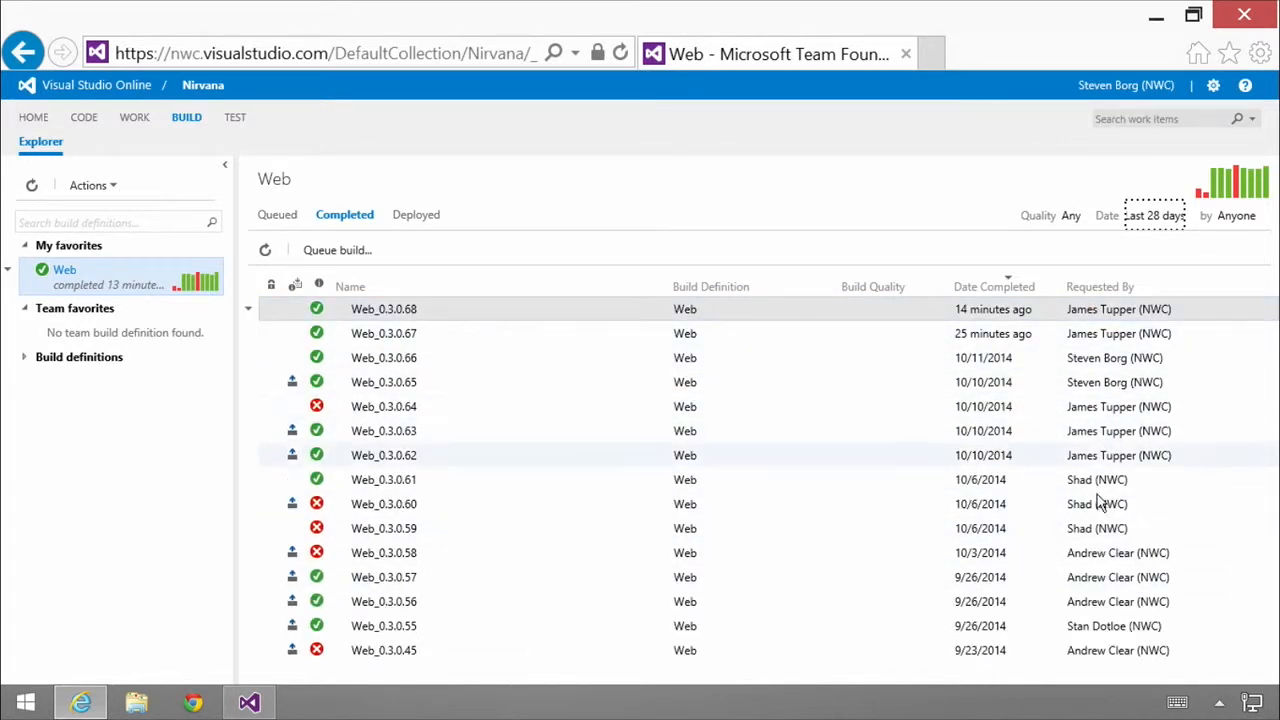
Step: Open build Web_0.3.0.67, expand its test run results, and set its build quality to Ready for Initial Test
left_click(384, 340)
double_click(384, 340)
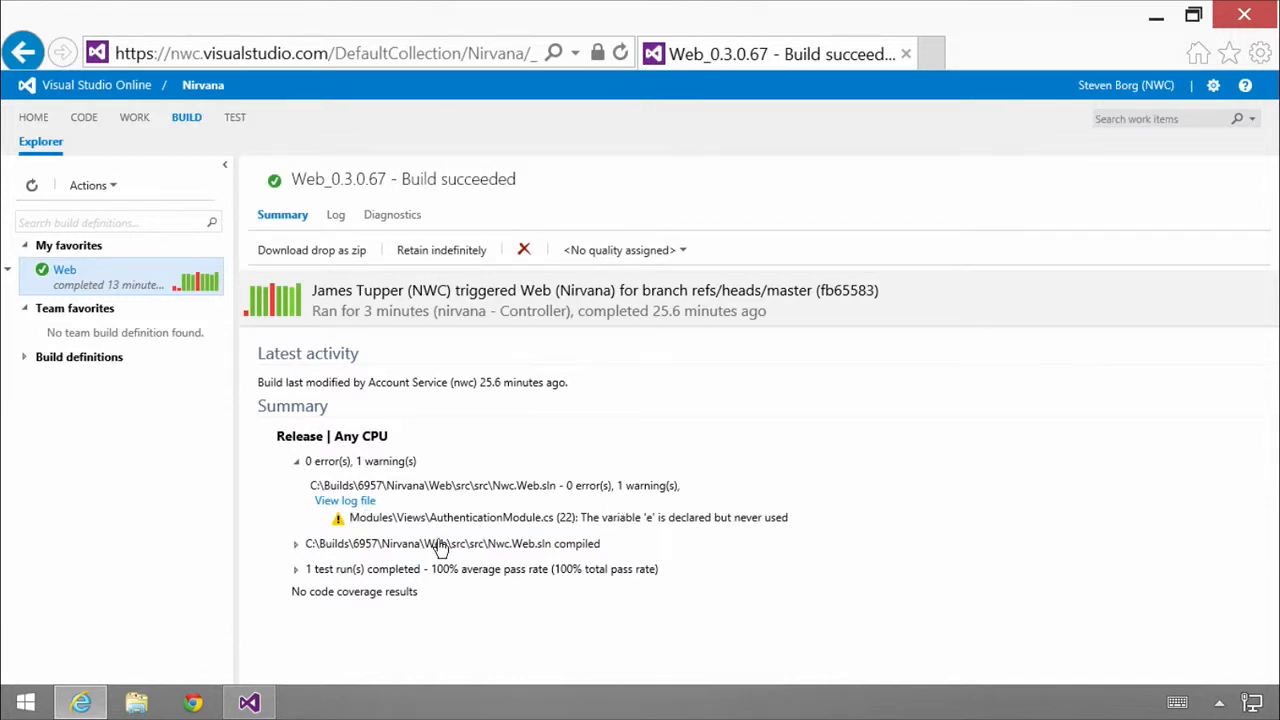
left_click(296, 569)
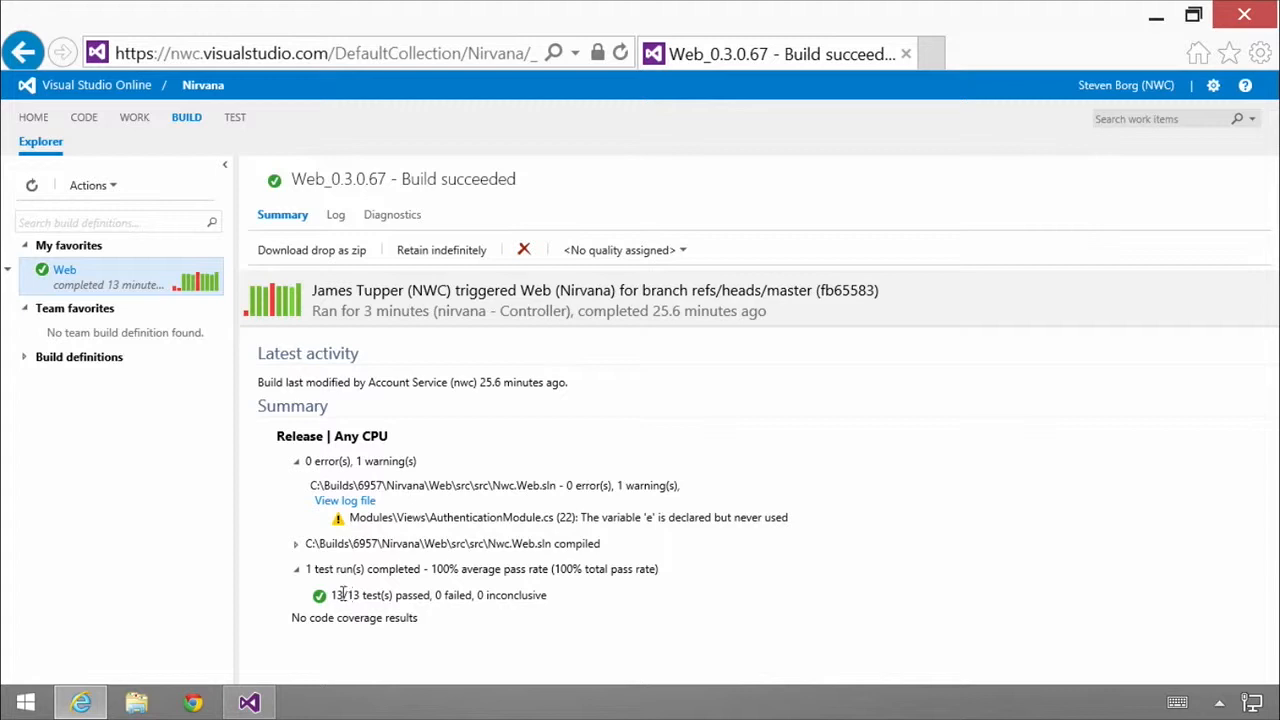
left_click(685, 252)
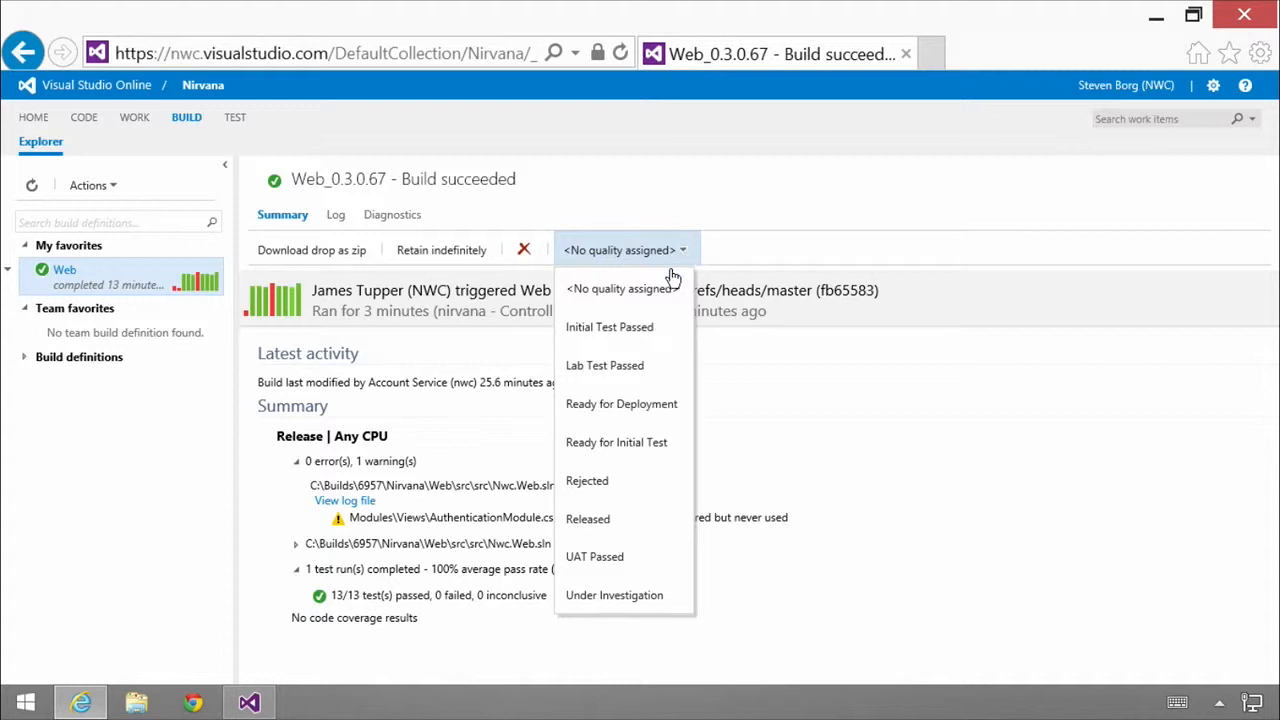
left_click(625, 450)
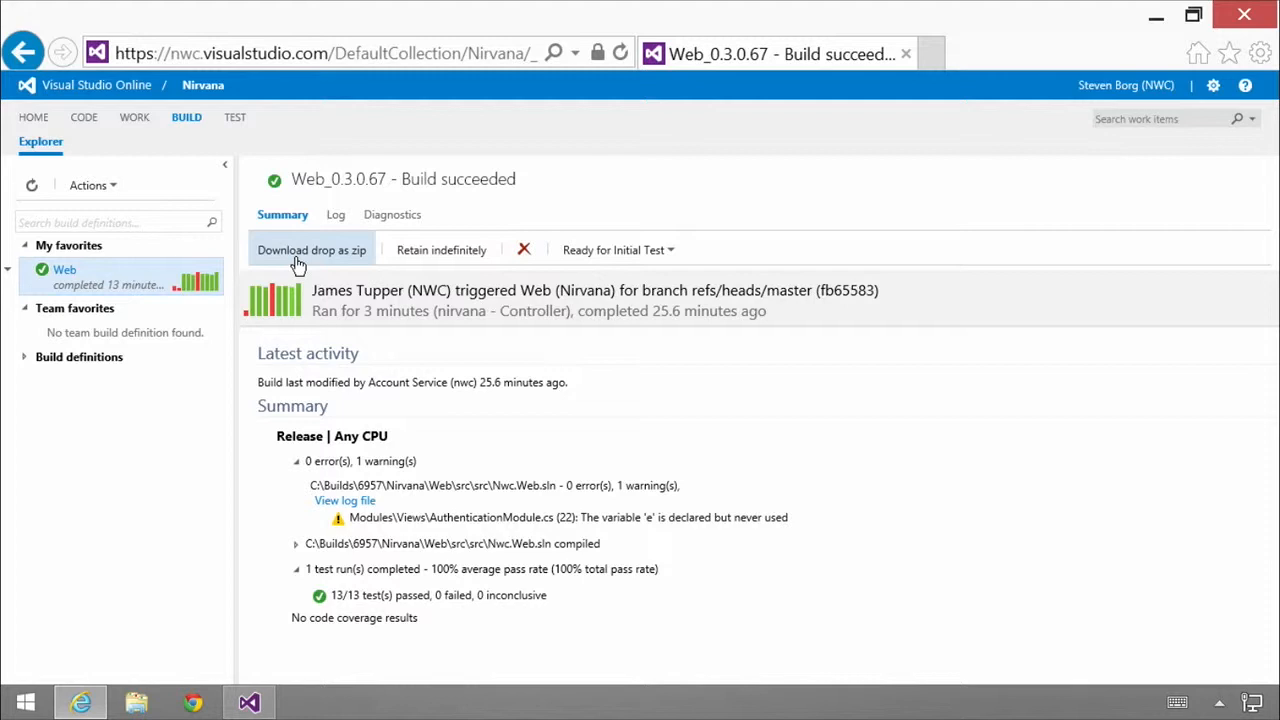
Step: Expand the list of build definitions and review the completed builds of DataCollector, DataPipeline and Web
left_click(26, 358)
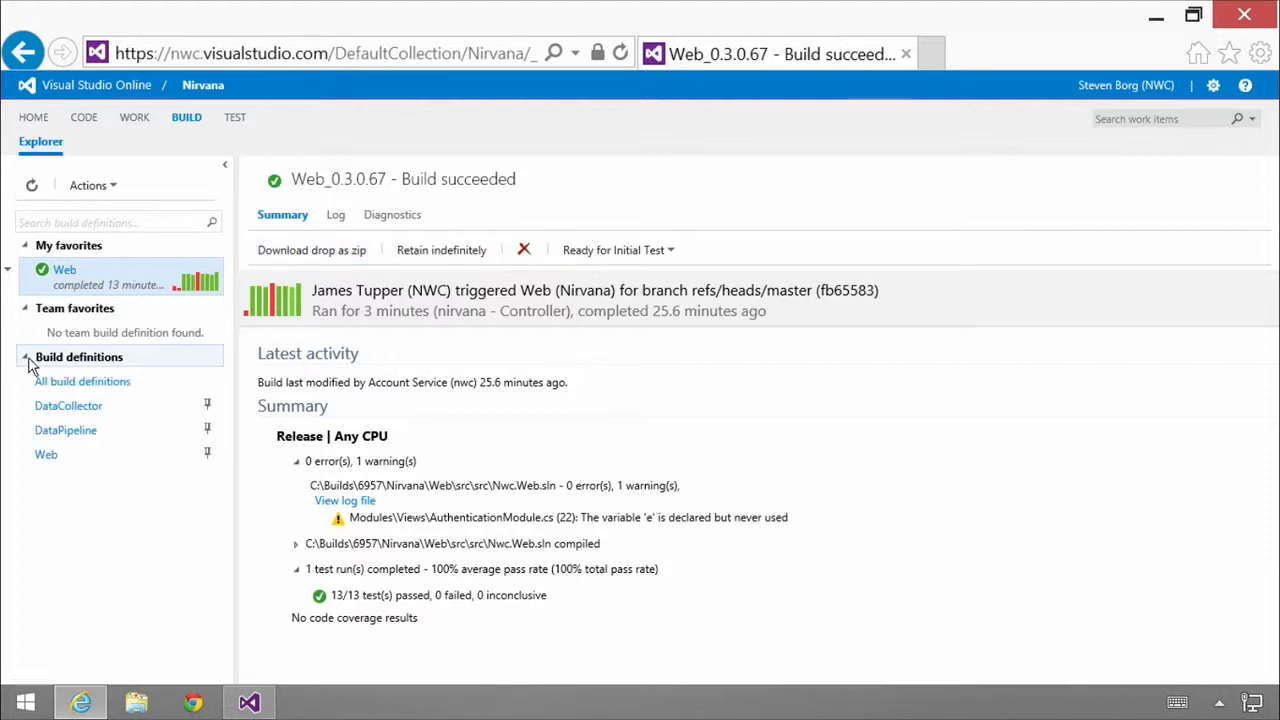
left_click(82, 414)
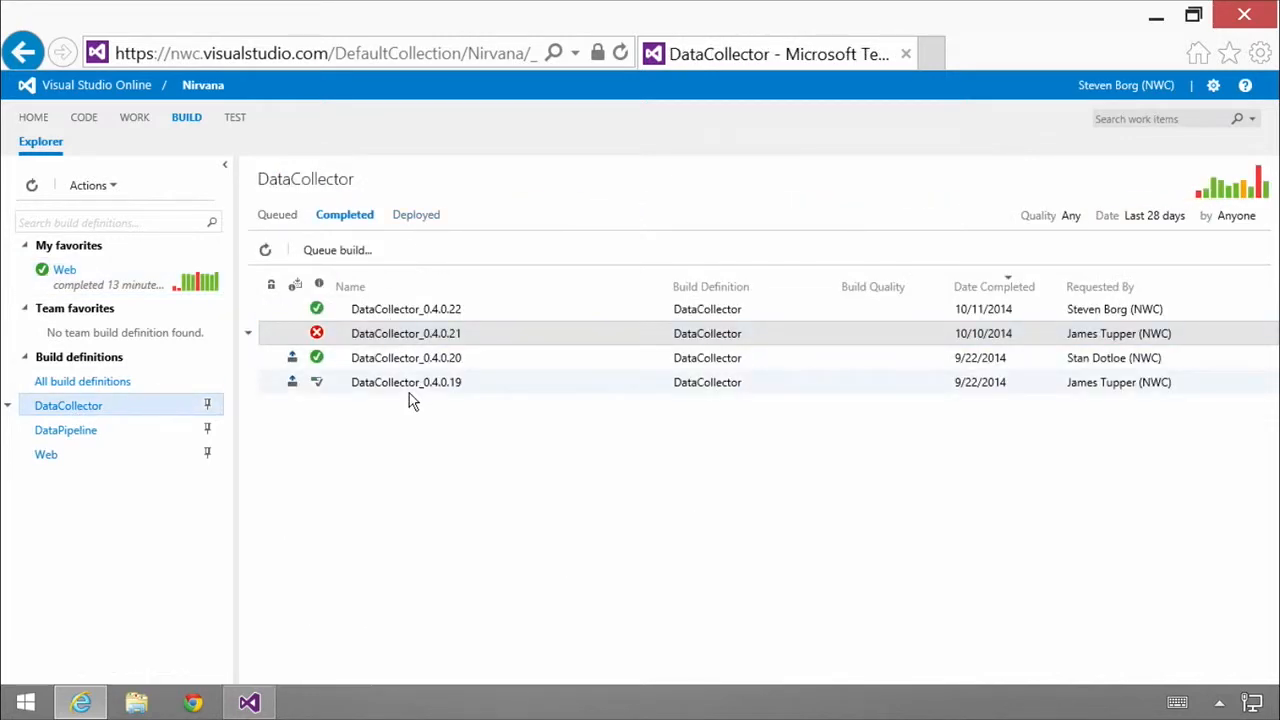
left_click(63, 432)
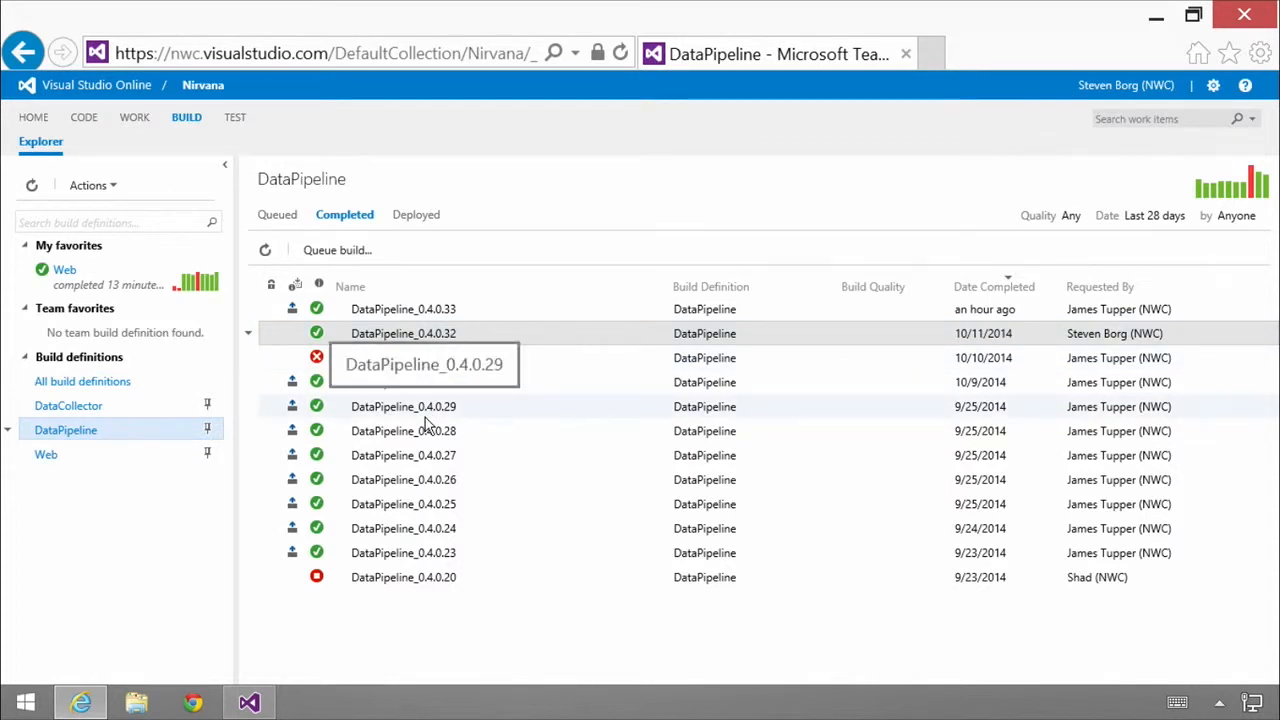
left_click(50, 460)
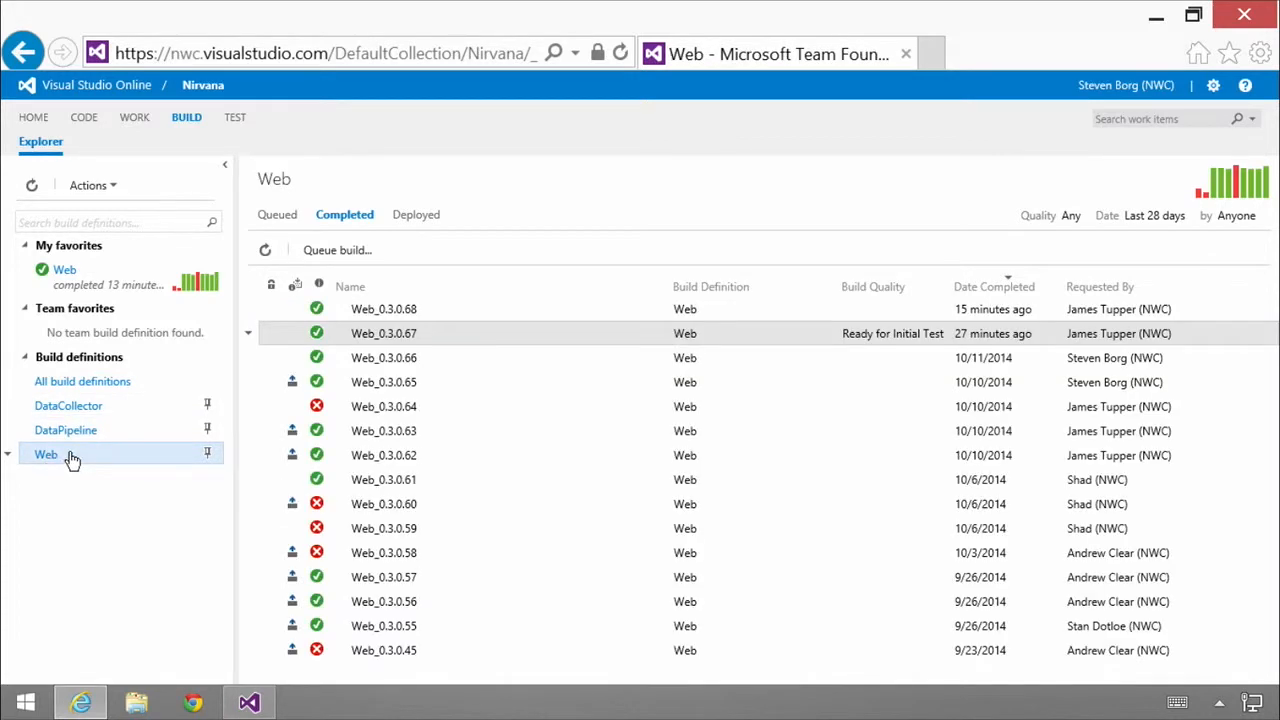
Step: Queue a new build of the DataCollector definition on the nirvana - Controller build controller
left_click(93, 413)
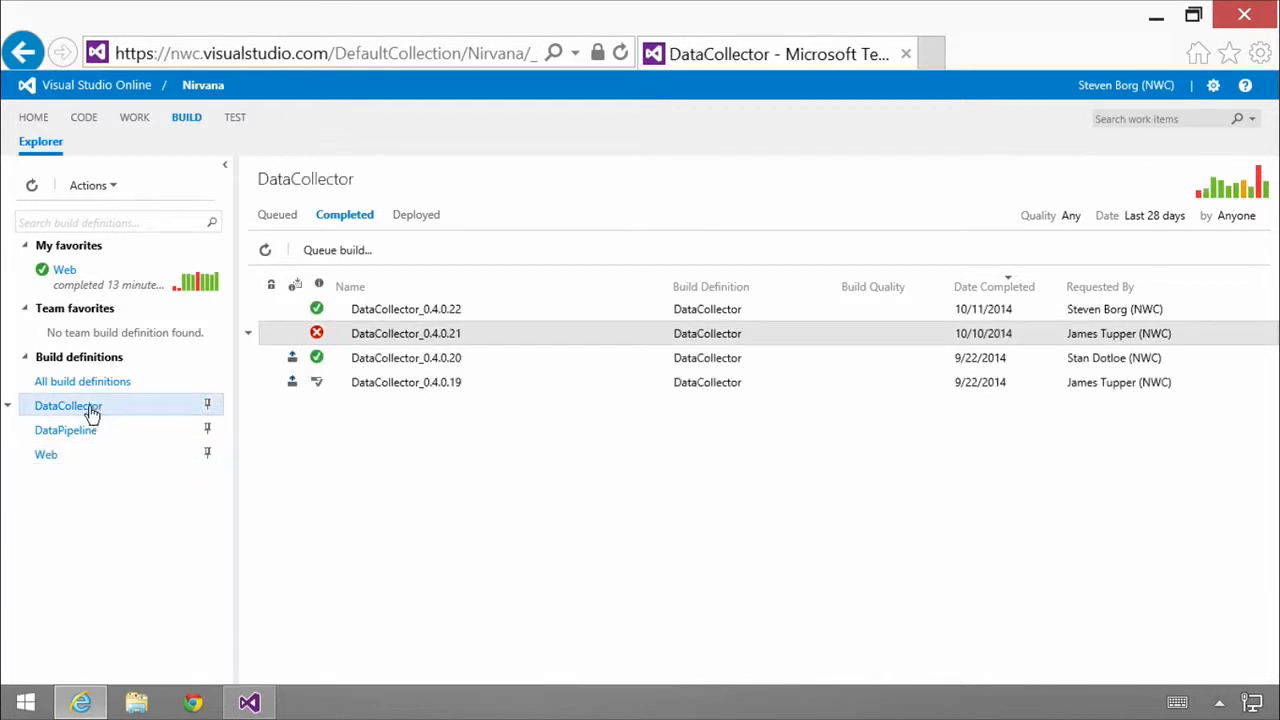
left_click(343, 255)
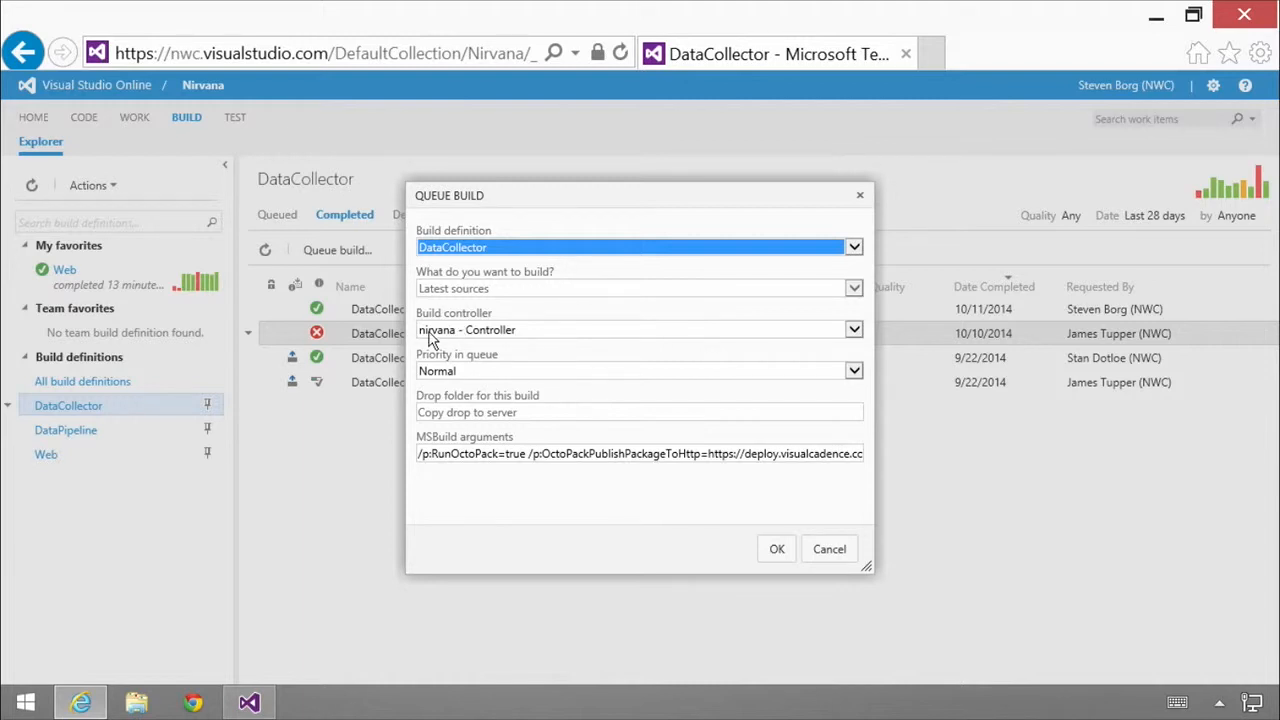
left_click(854, 331)
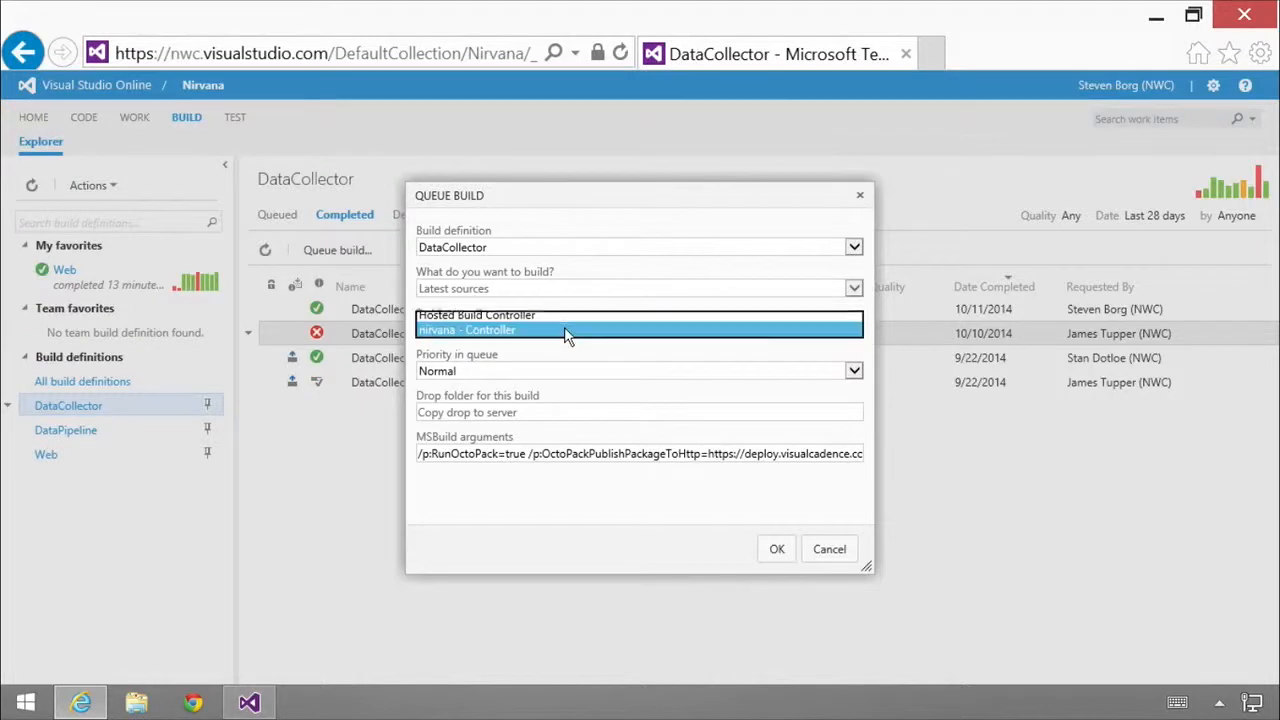
left_click(563, 337)
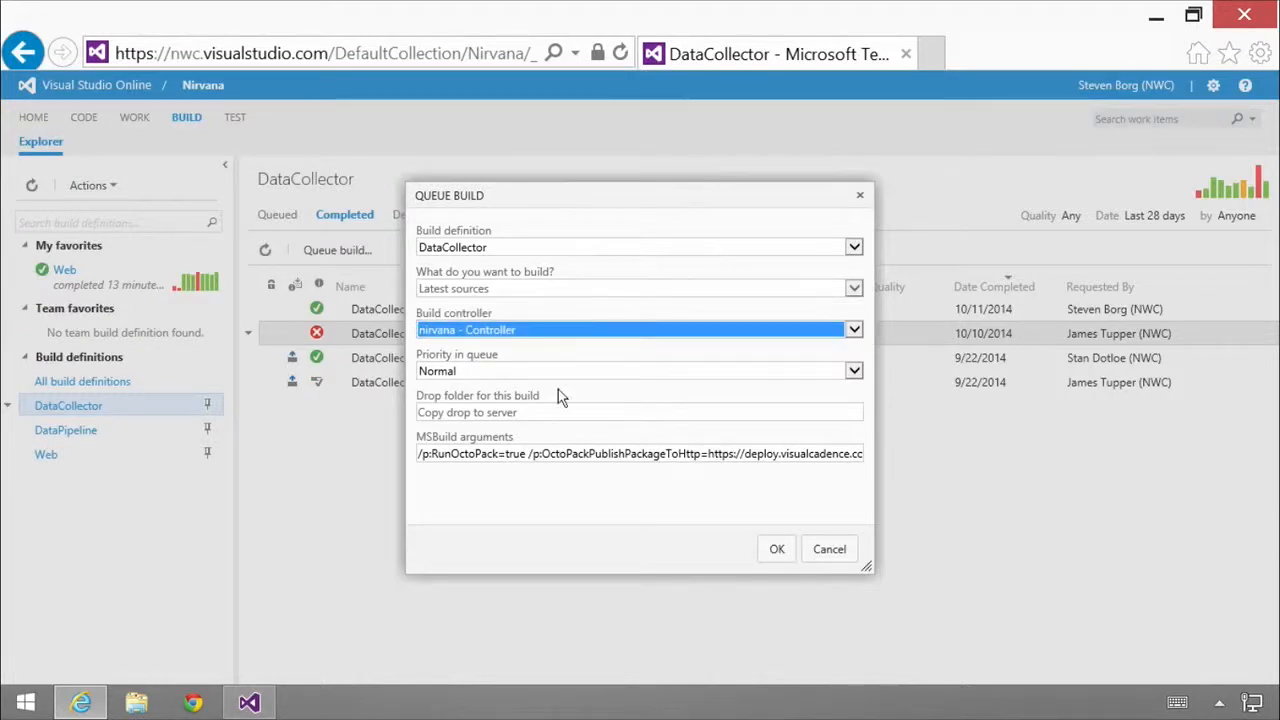
left_click(782, 549)
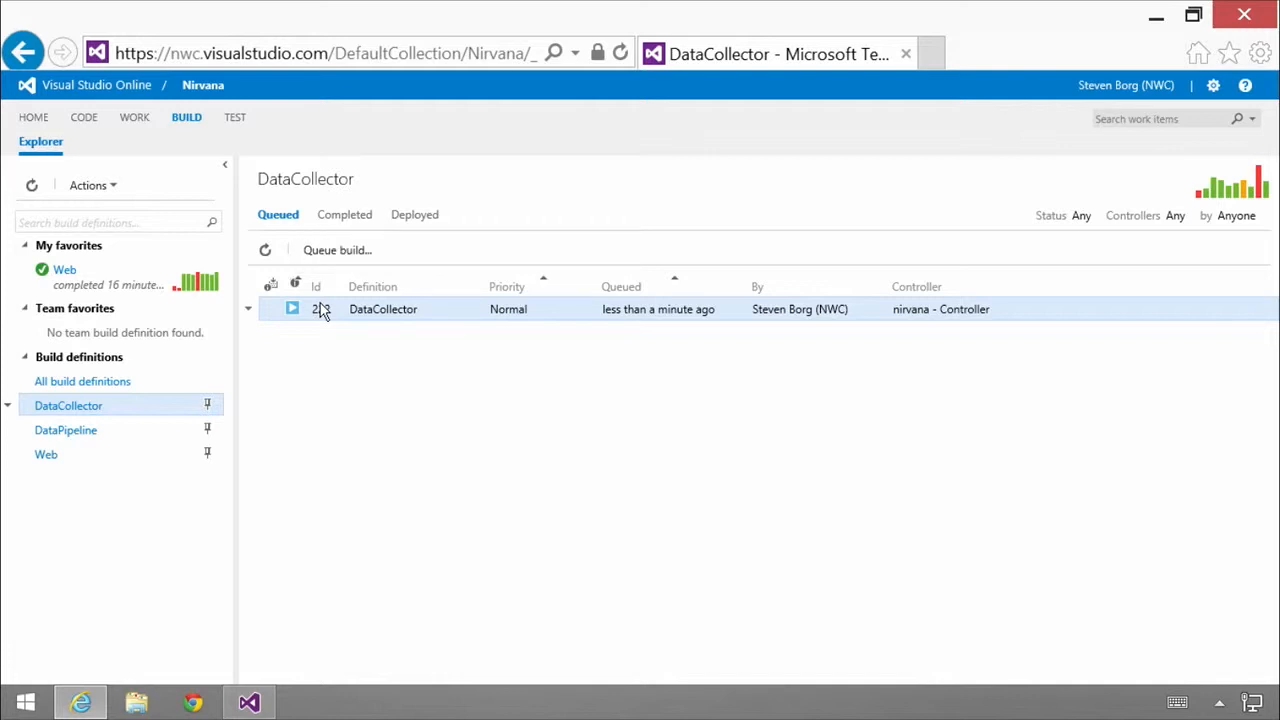
Step: Check the build queue of the Web definition, refresh it, and select the queued Web build
left_click(46, 456)
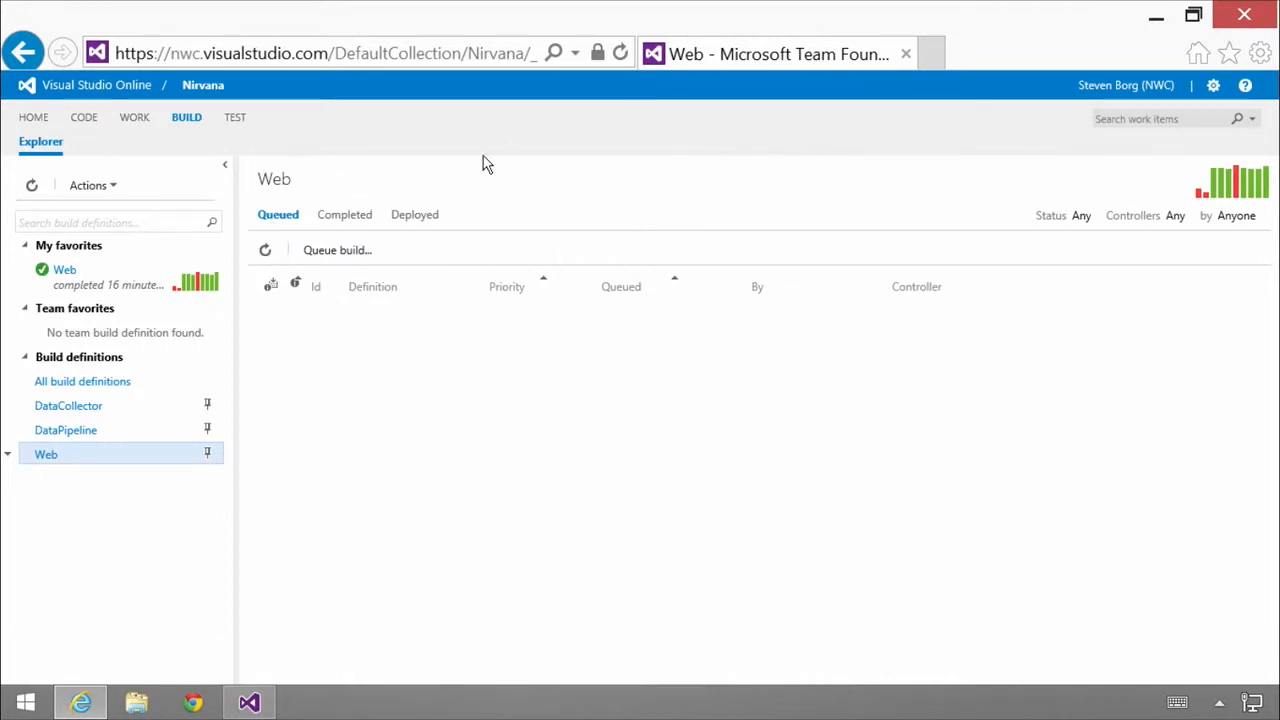
left_click(265, 252)
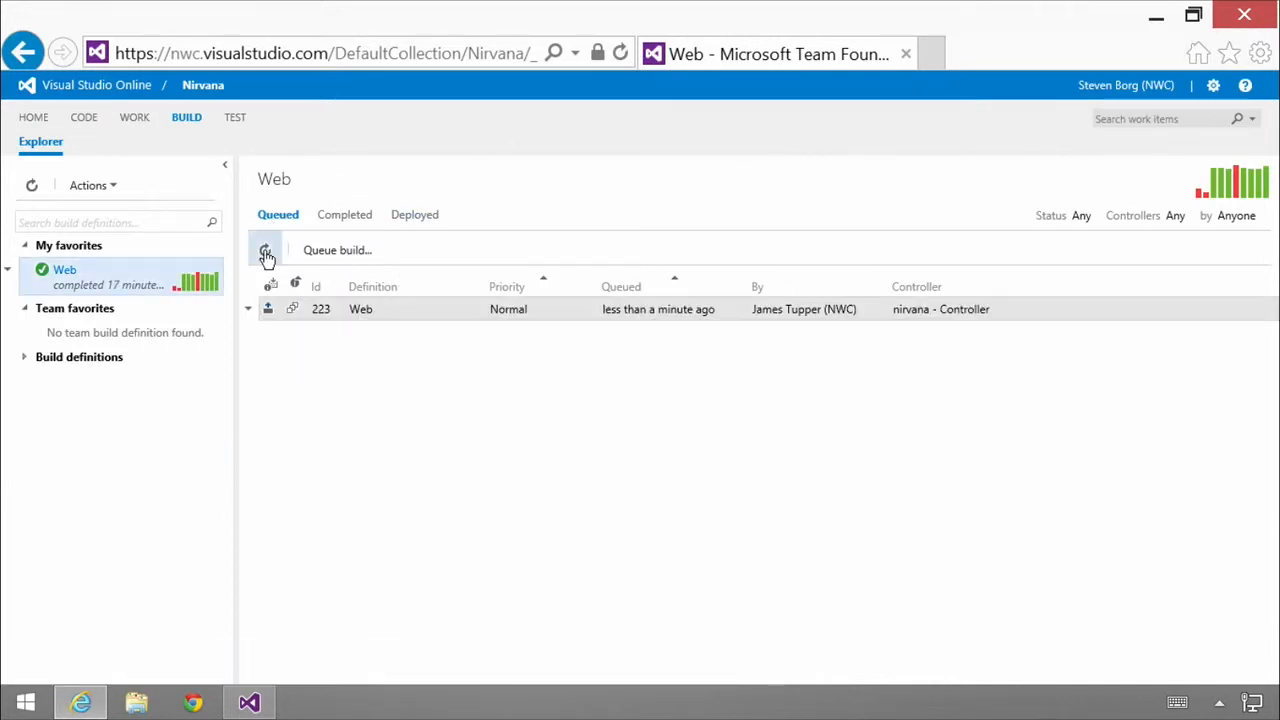
left_click(320, 320)
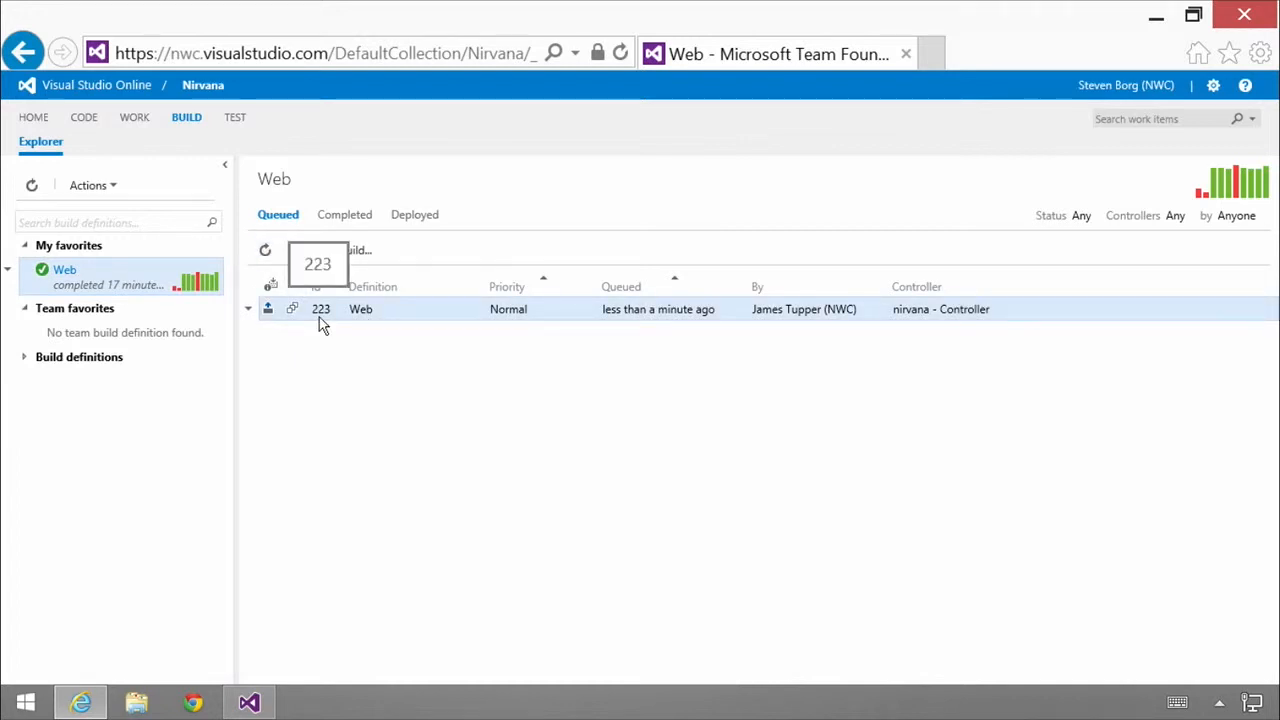
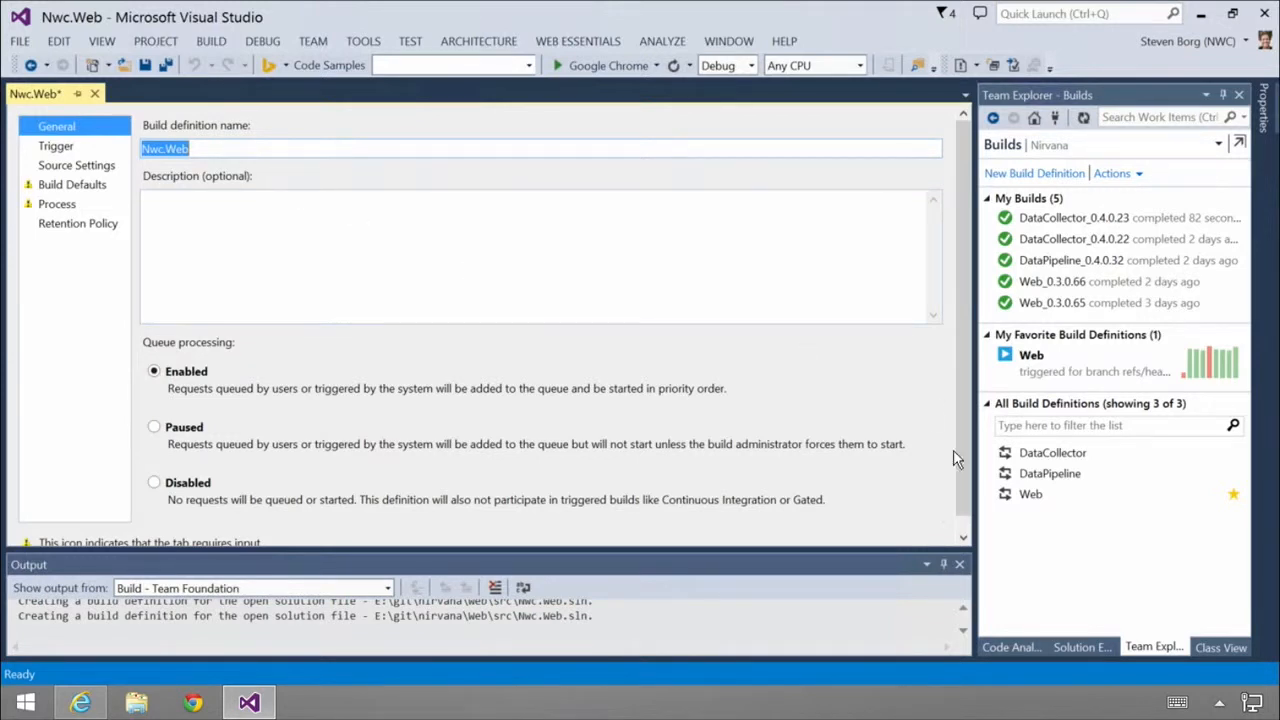
Step: Name the new build definition Nwc.WebCI and set its trigger to Continuous Integration for each check-in
left_click(1085, 648)
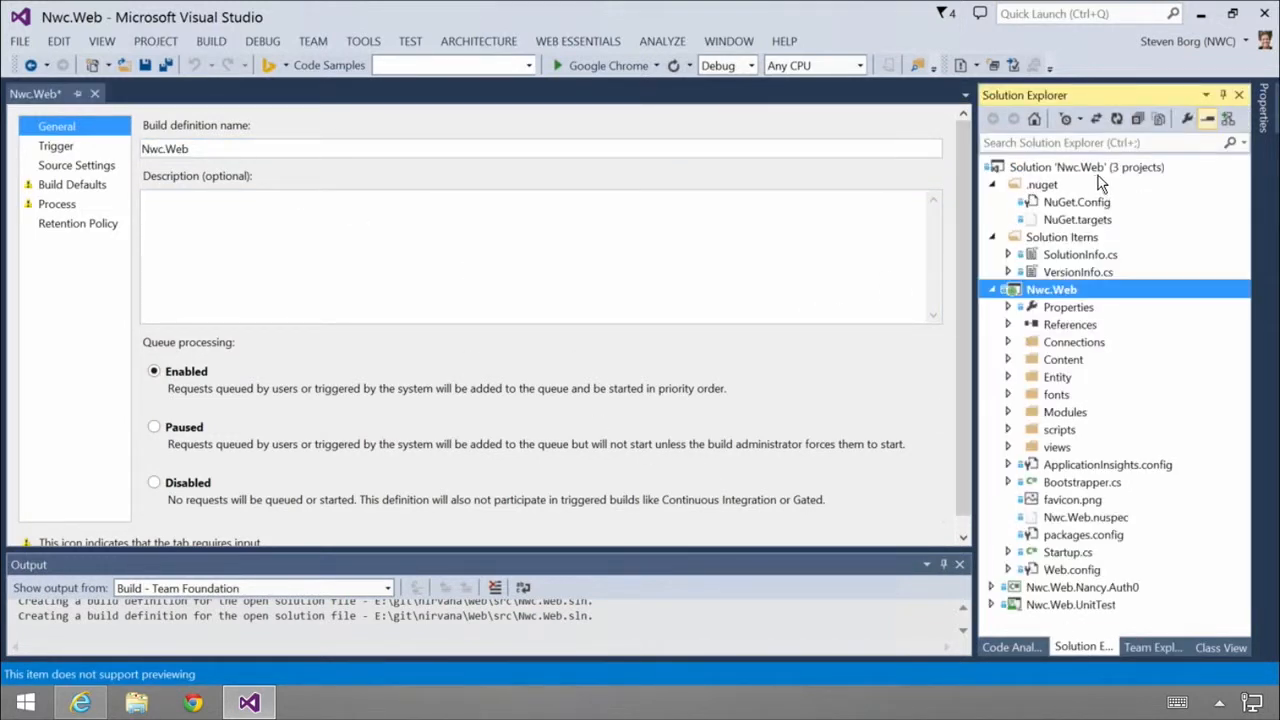
left_click(1157, 647)
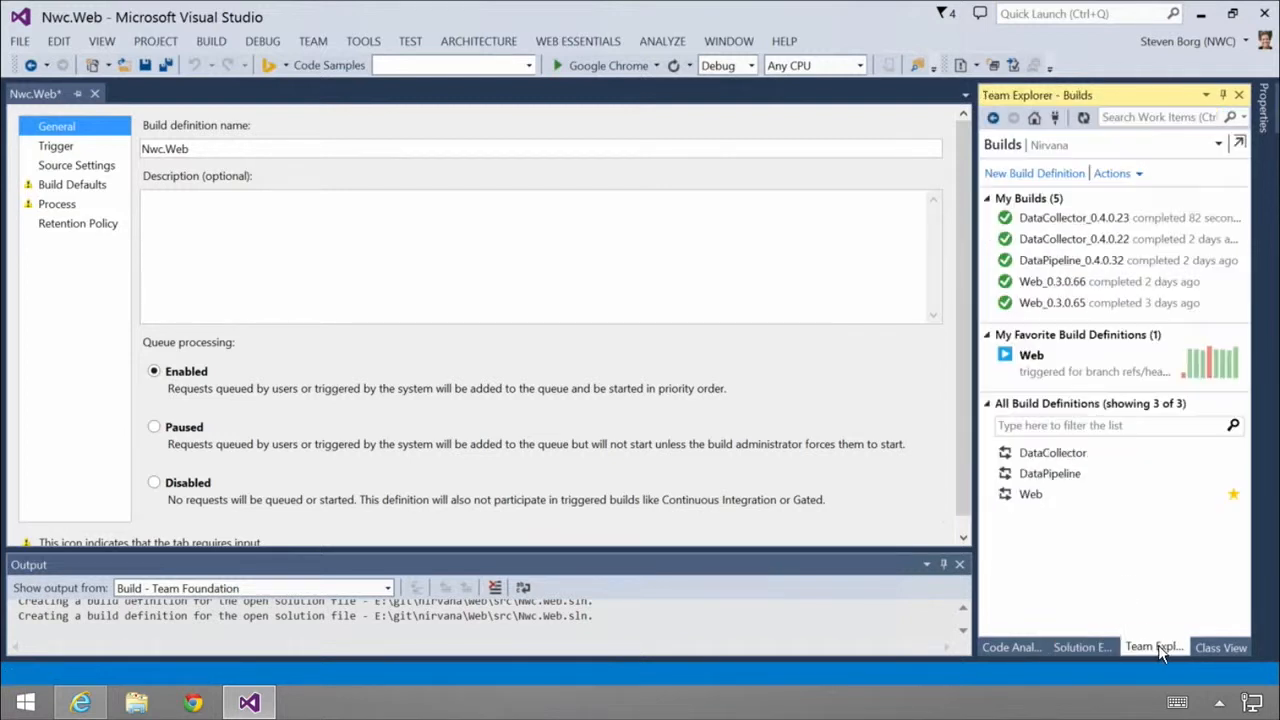
left_click(200, 149)
type("CI")
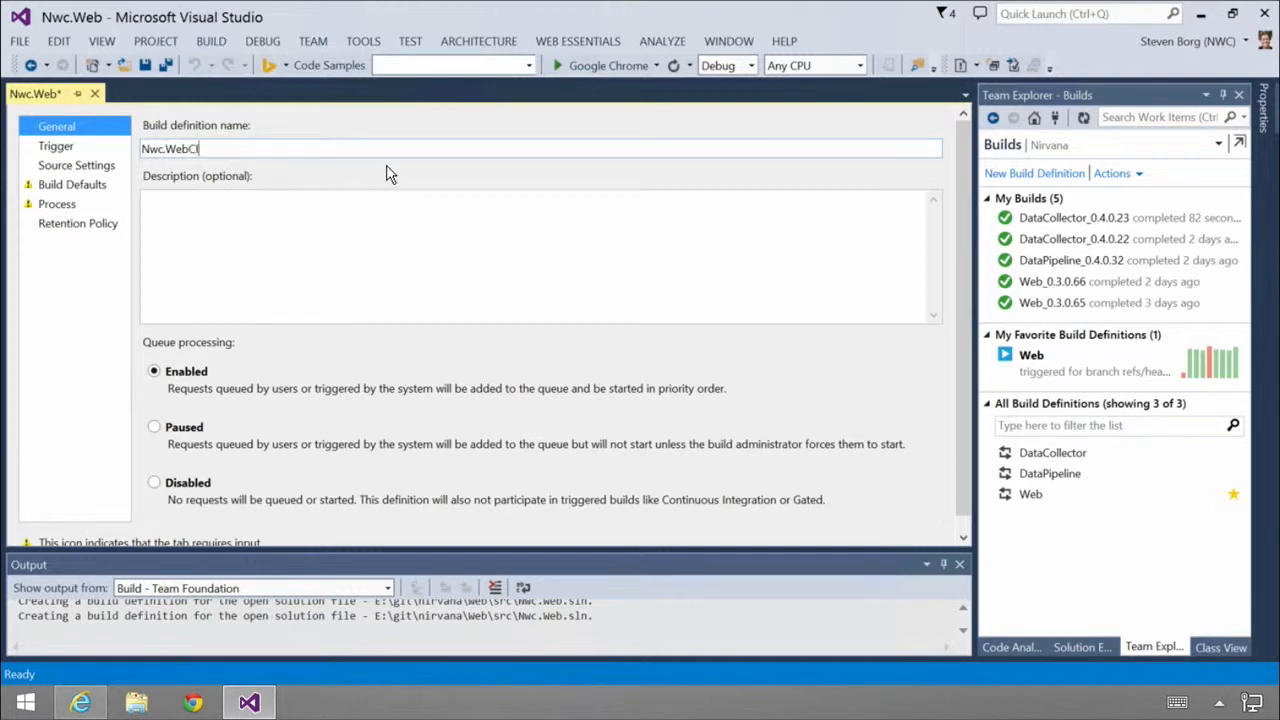
left_click(56, 147)
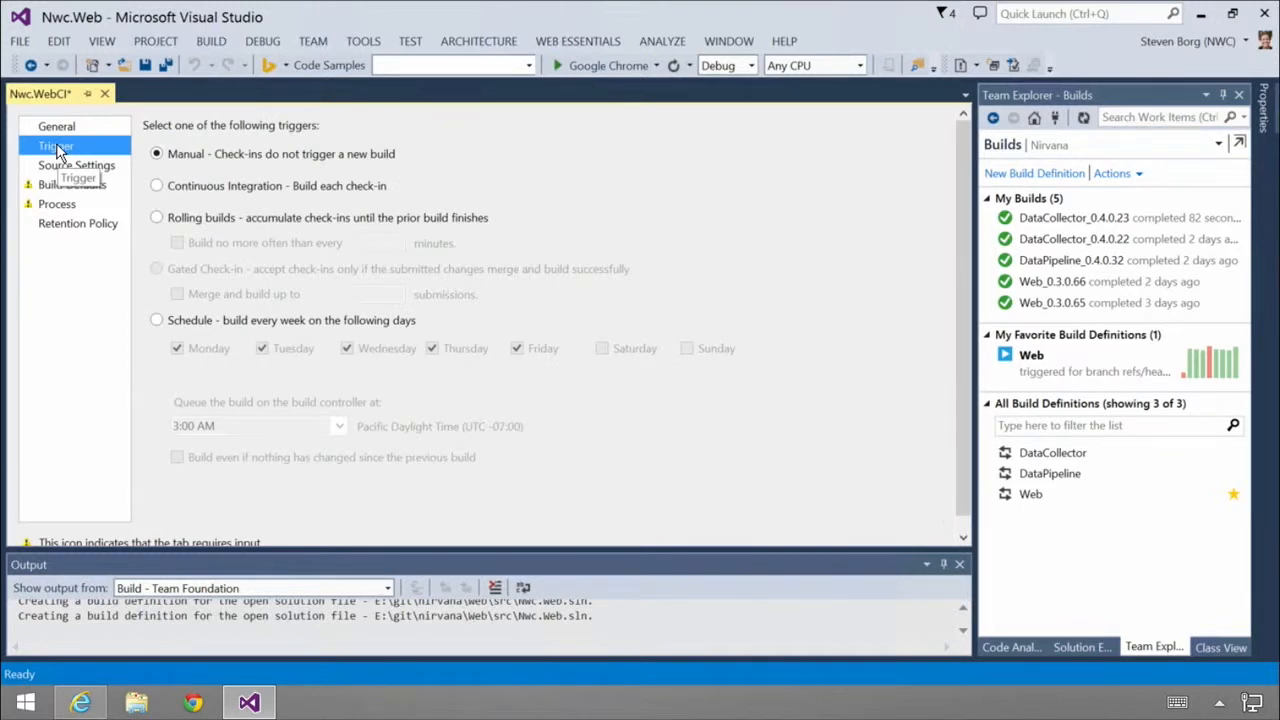
left_click(156, 185)
Step: Set the source repository of the build definition to Web
left_click(97, 166)
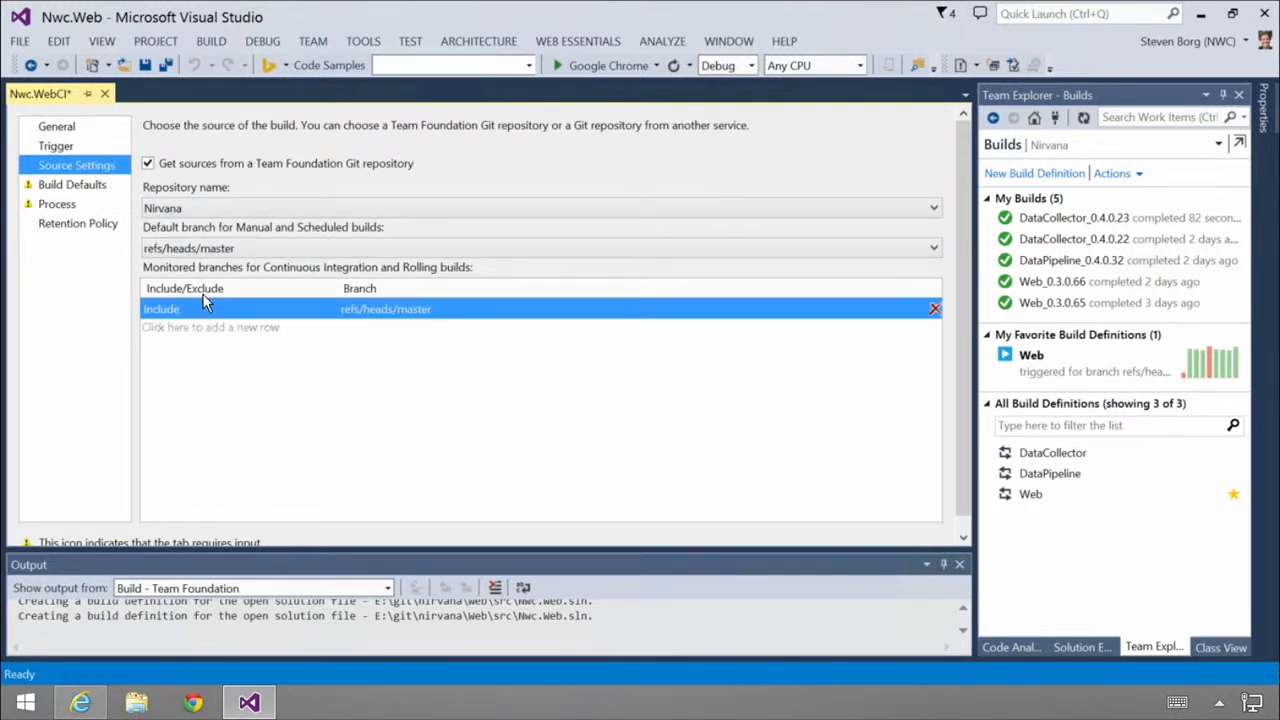
left_click(219, 210)
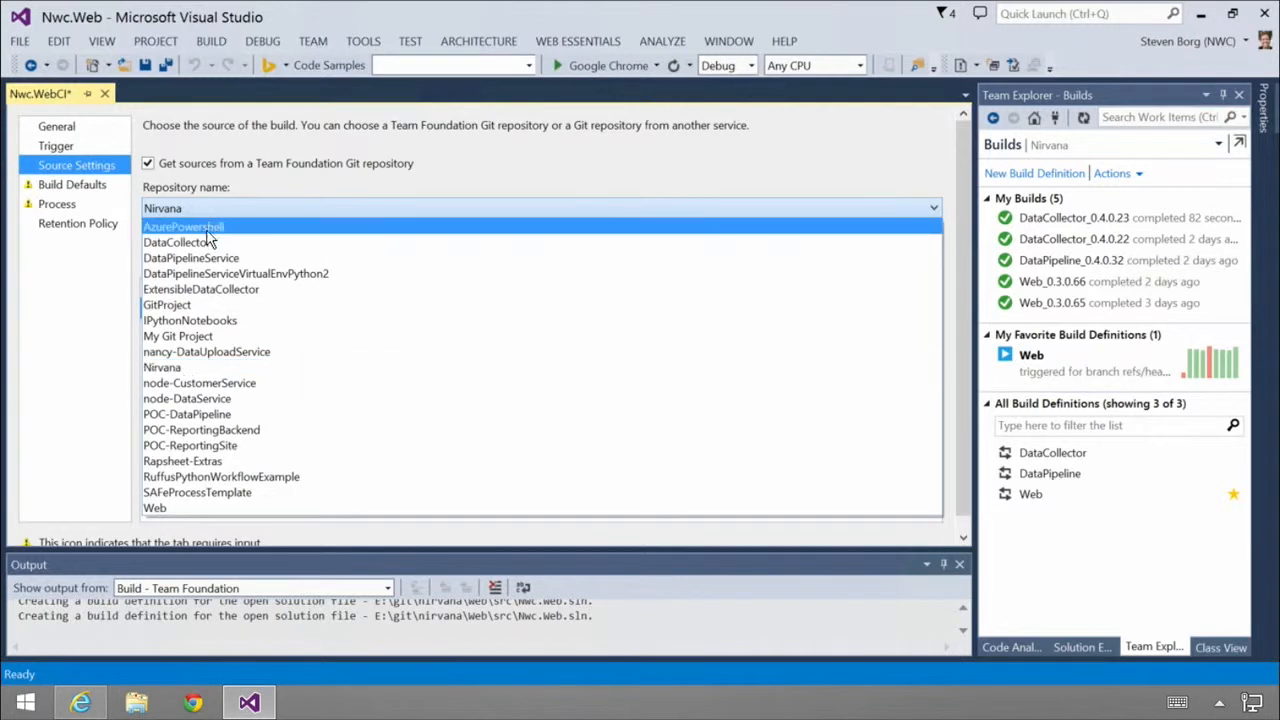
left_click(201, 506)
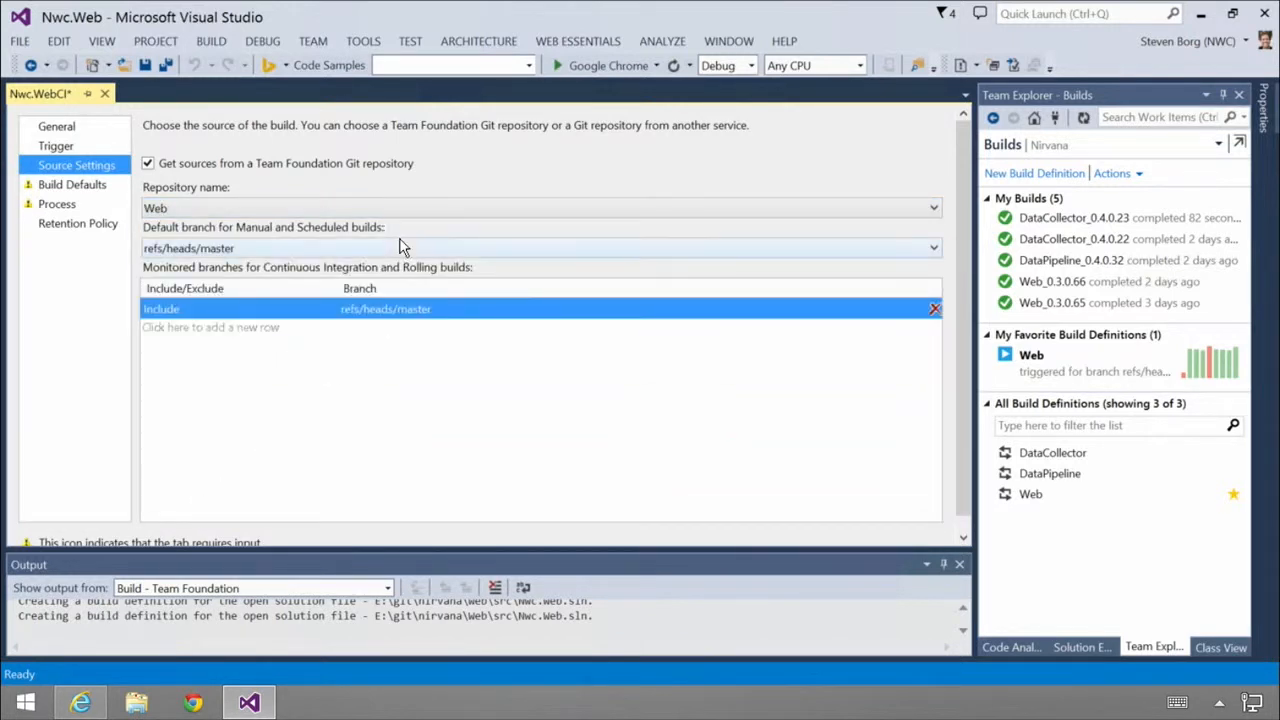
Step: Assign the Hosted Build Controller to the definition and choose not to copy output files to a drop folder
left_click(76, 189)
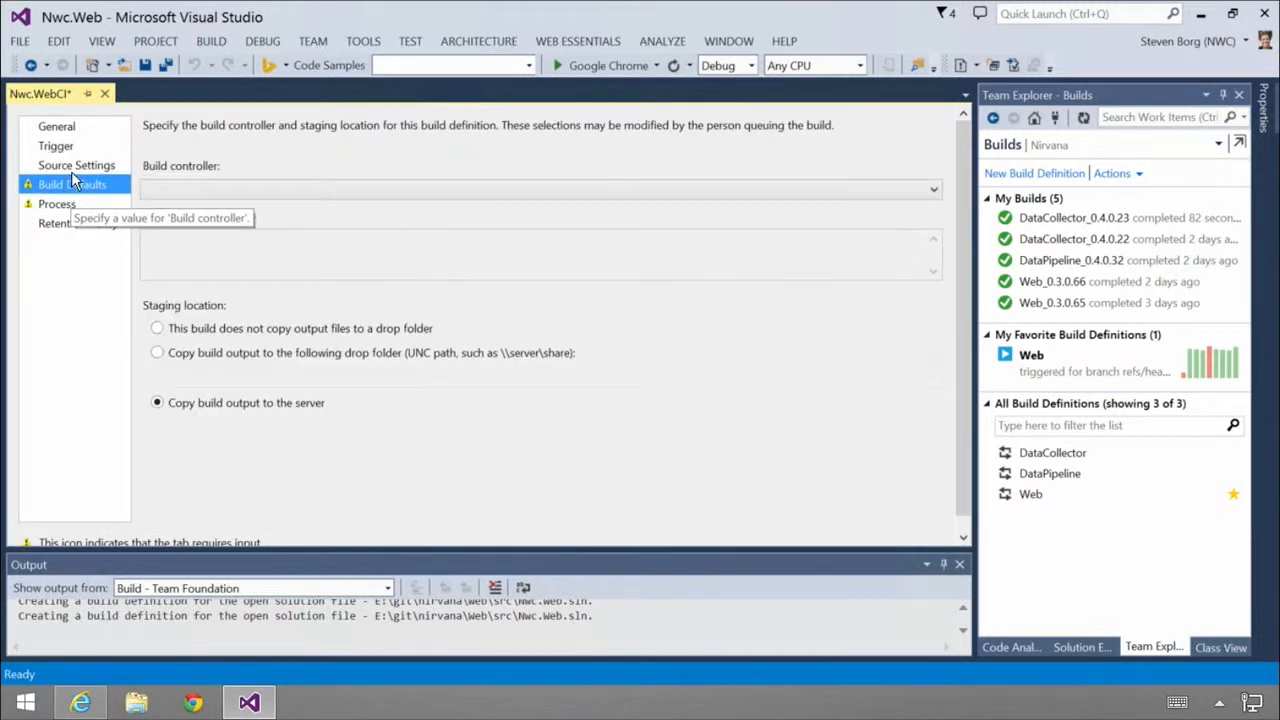
left_click(933, 193)
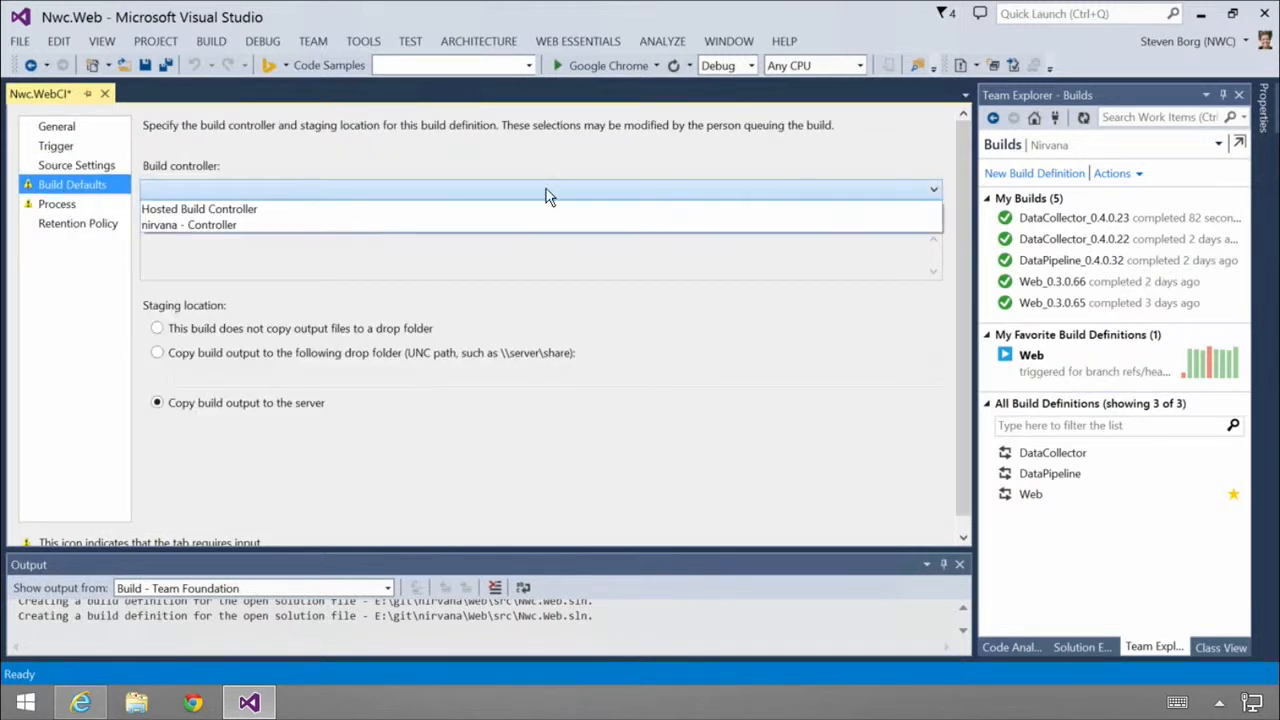
left_click(225, 210)
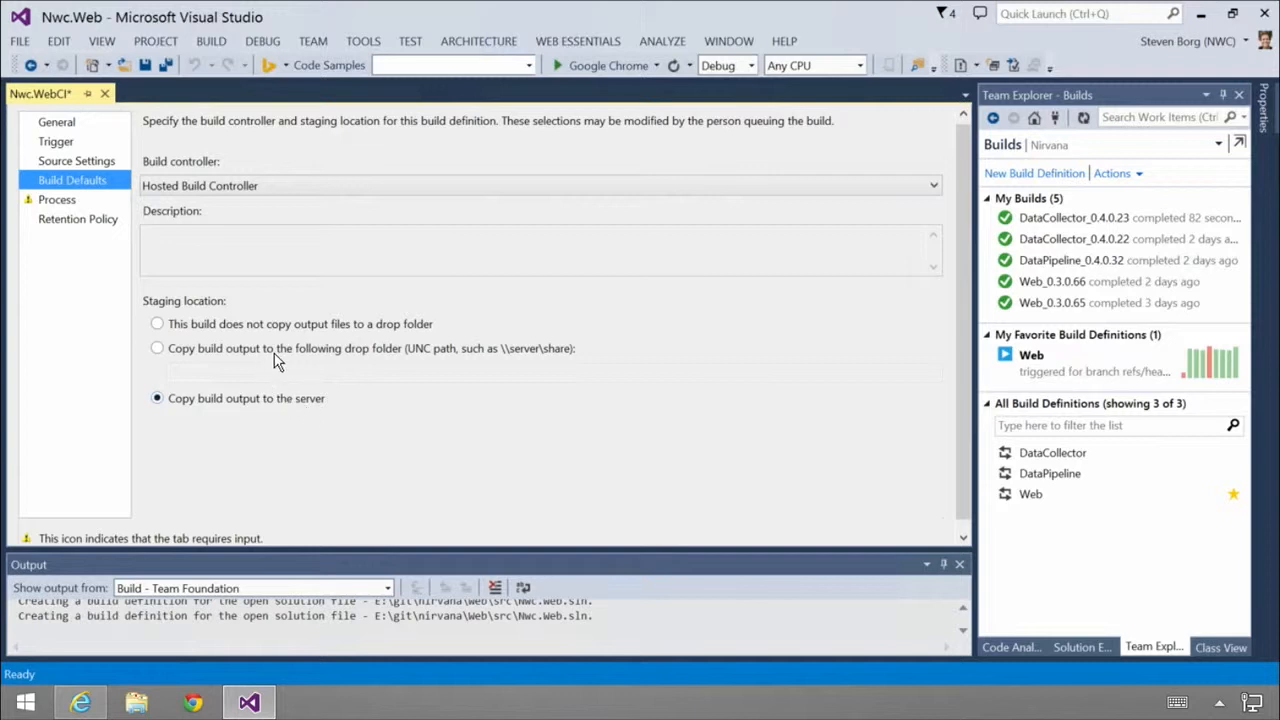
left_click(166, 324)
Step: Change the build process template of the definition to GitTemplate.12.xaml
left_click(63, 205)
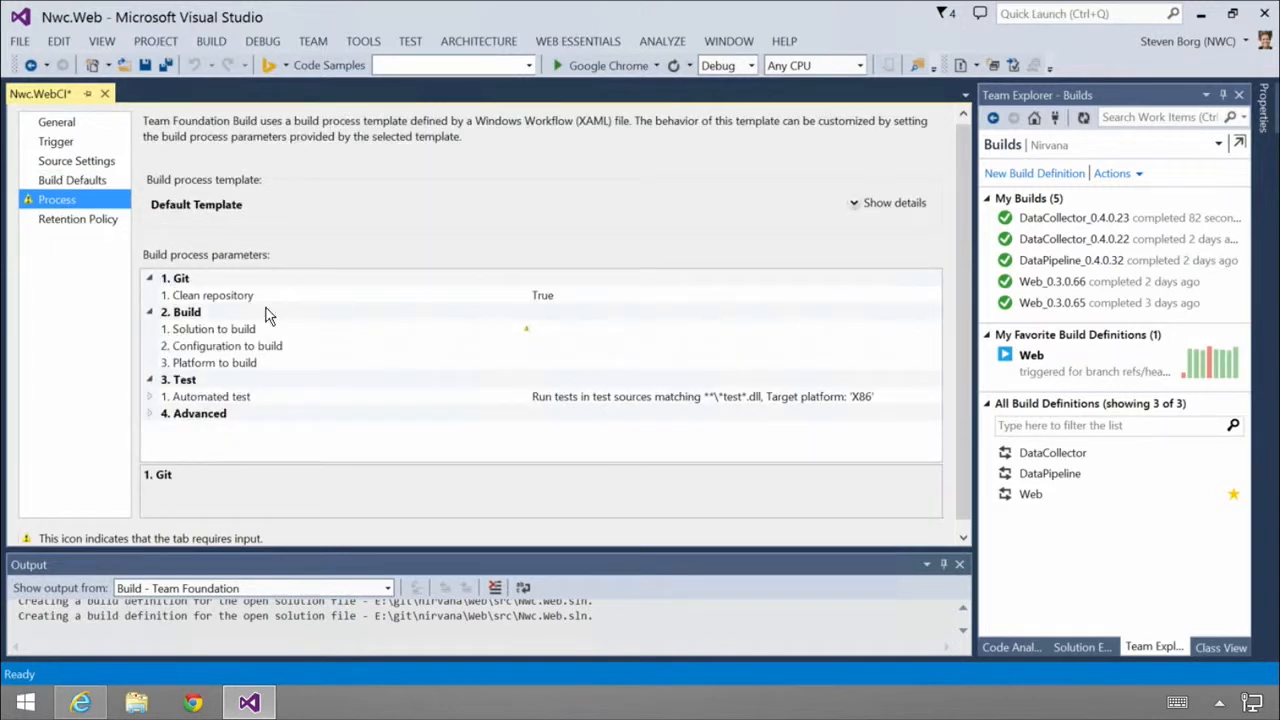
left_click(565, 329)
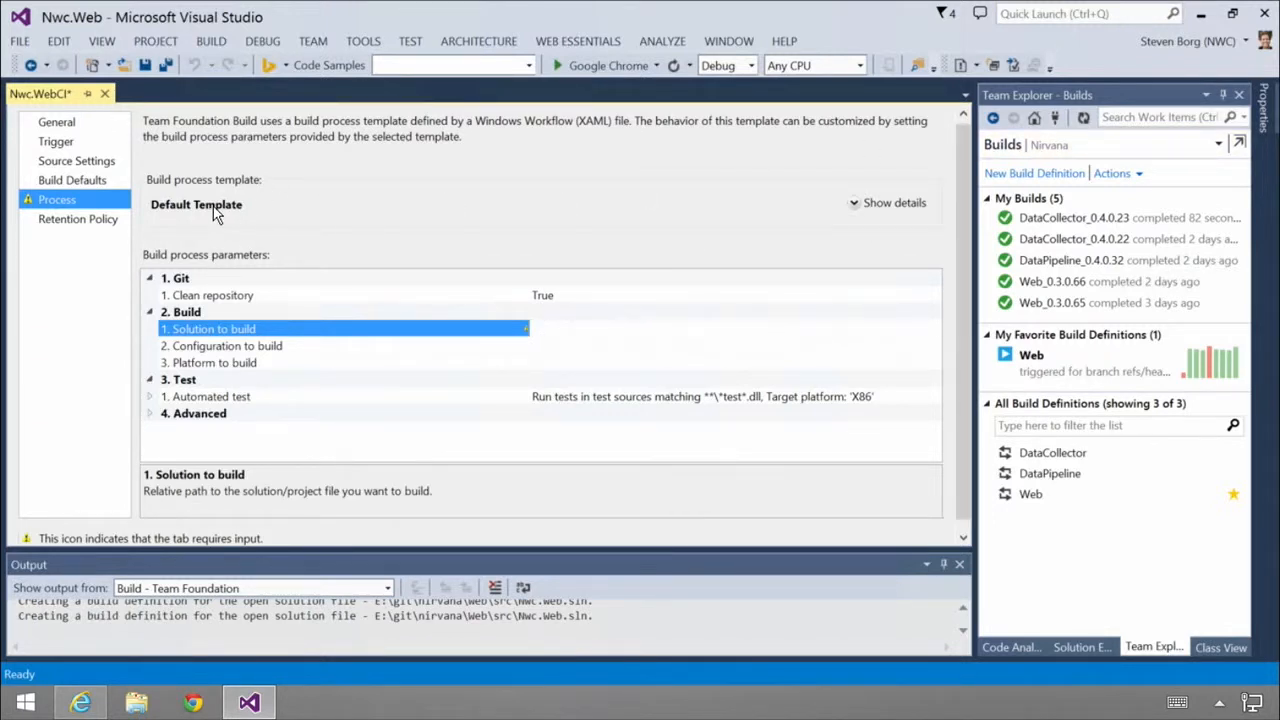
left_click(855, 203)
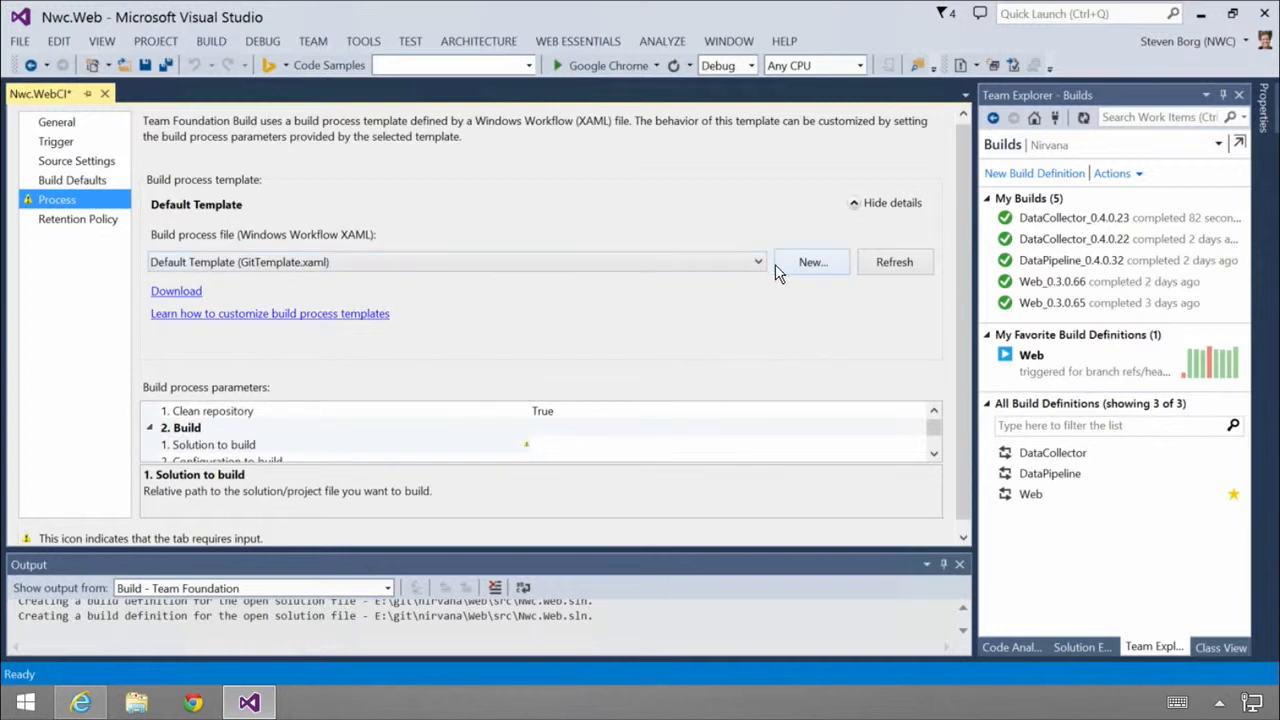
left_click(760, 262)
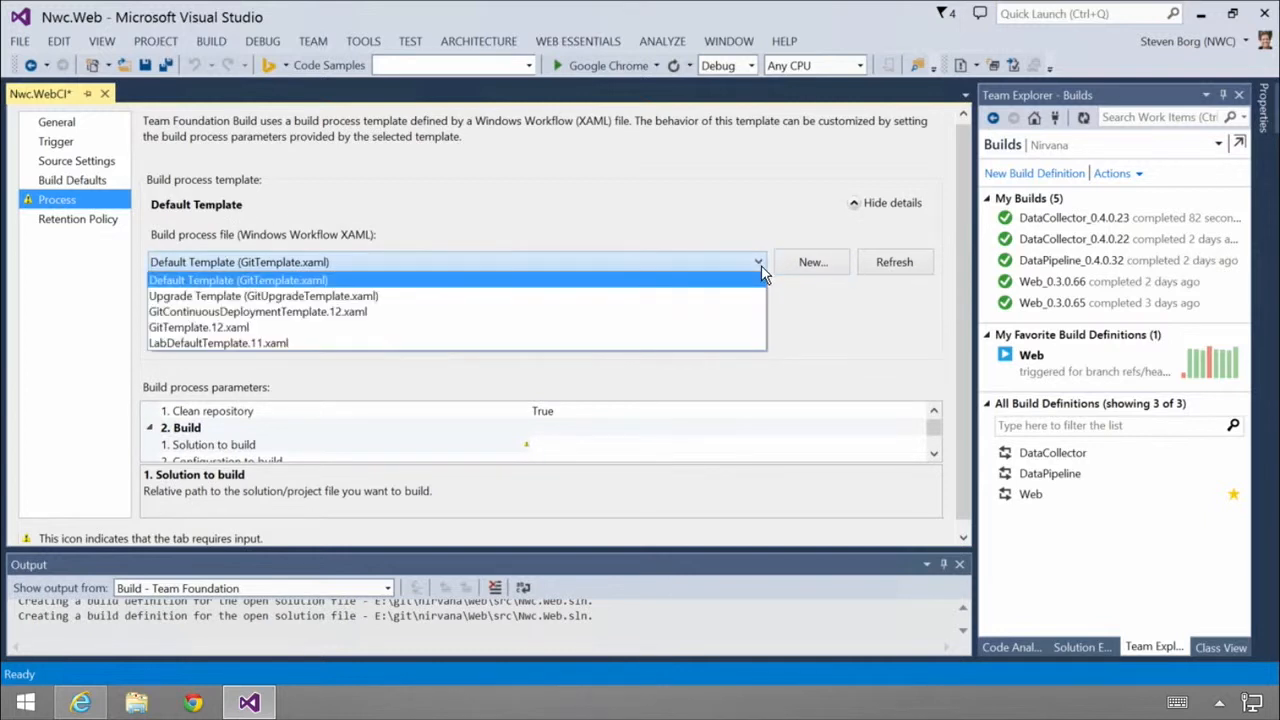
left_click(232, 330)
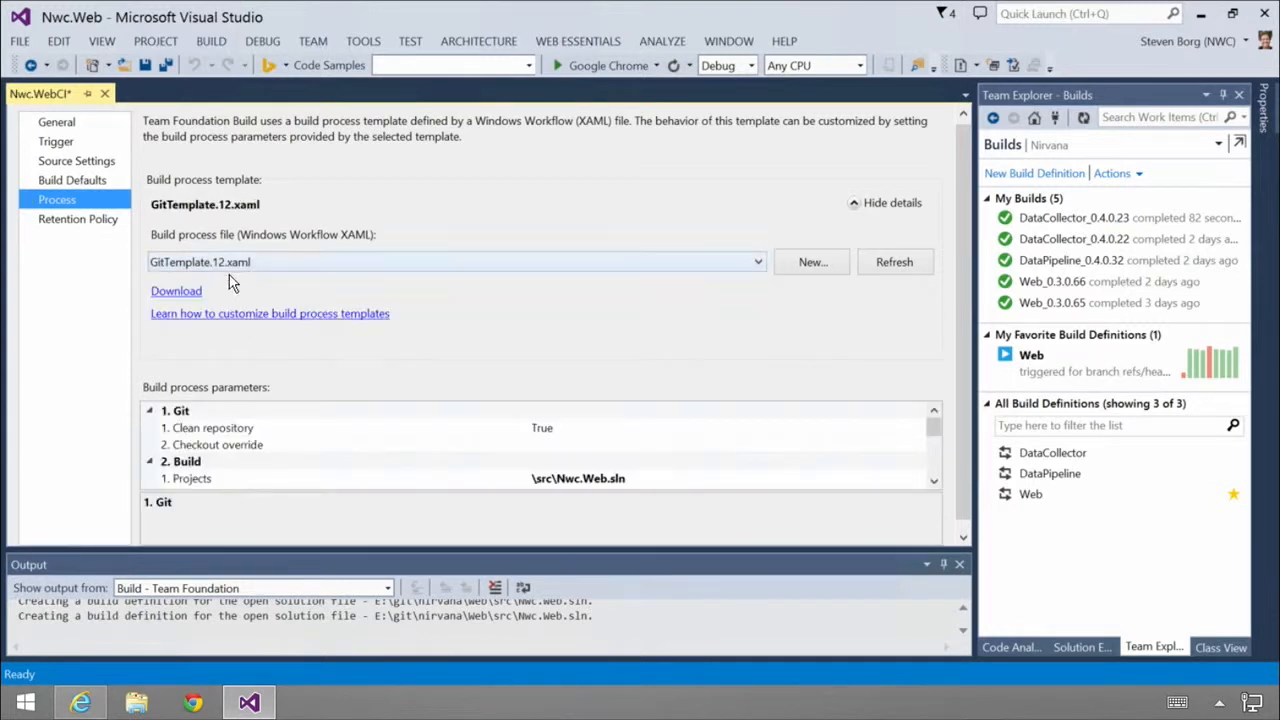
left_click(892, 202)
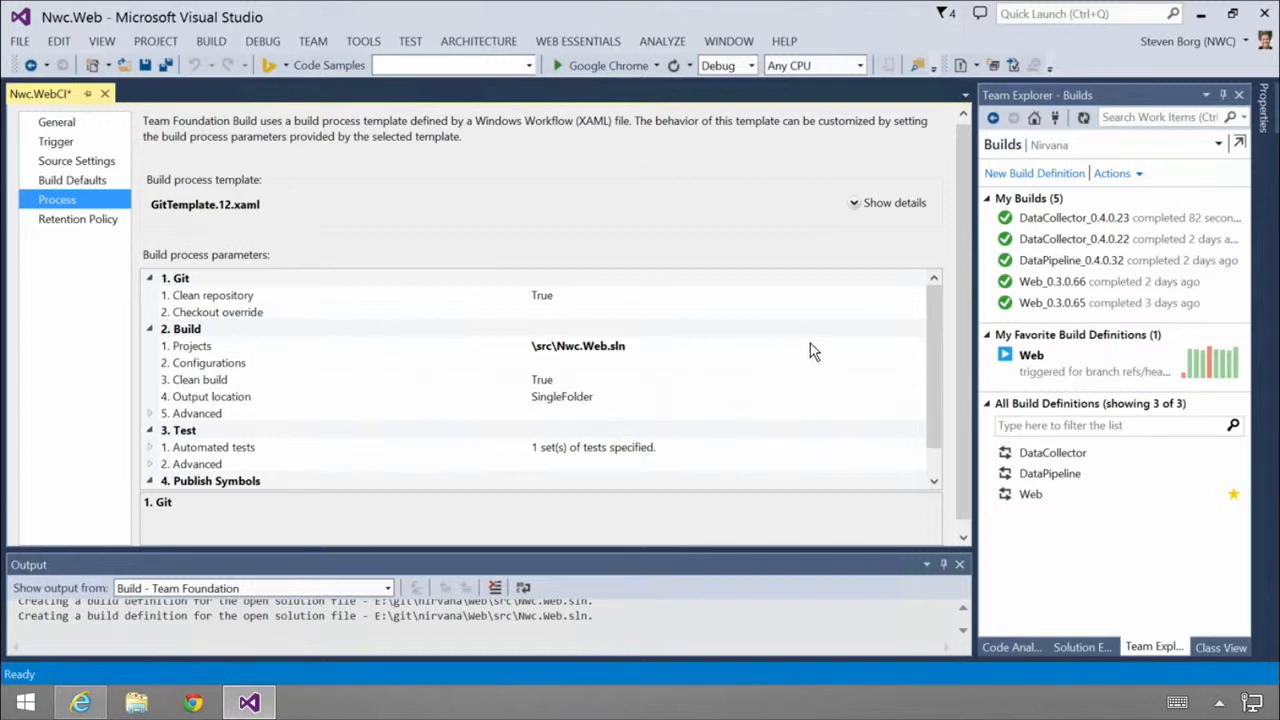
Step: Review the remaining process parameters and the retention policy, and save the build definition
left_click_drag(937, 350, 930, 390)
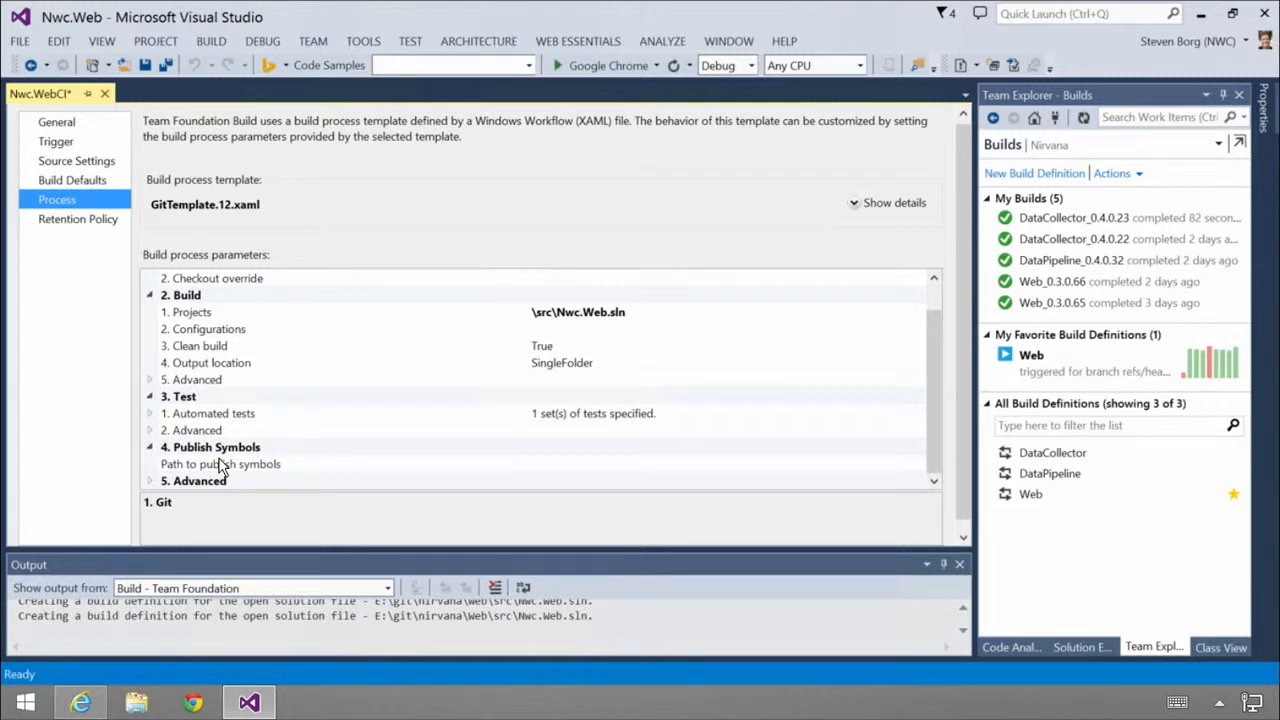
left_click(96, 233)
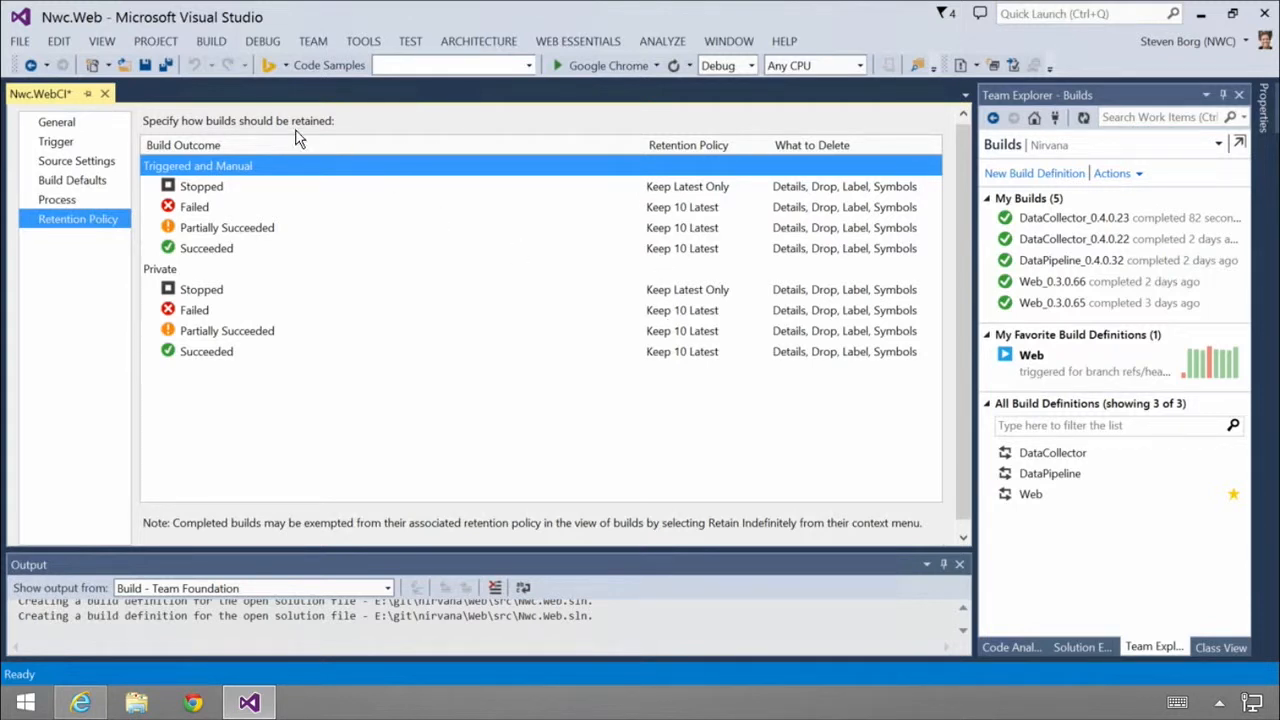
left_click(145, 65)
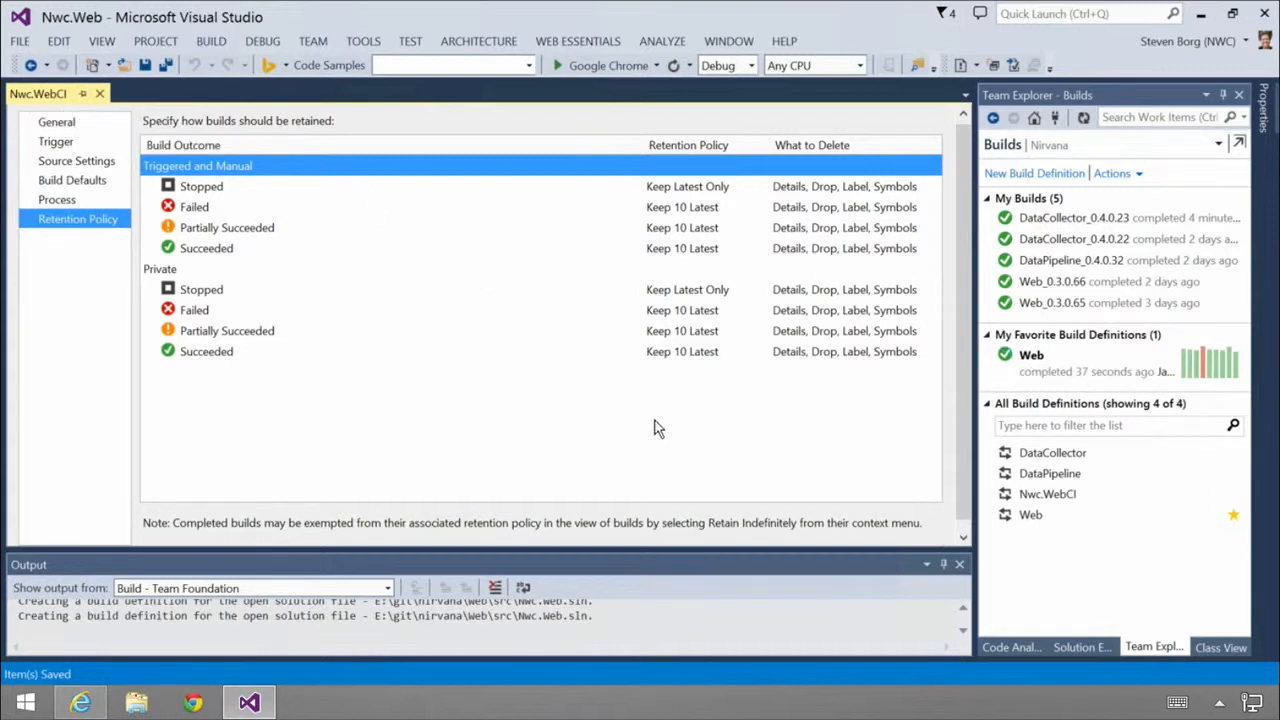
Step: Queue a new build of the Nwc.WebCI definition on the Hosted Build Controller with Normal priority
left_click(1058, 499)
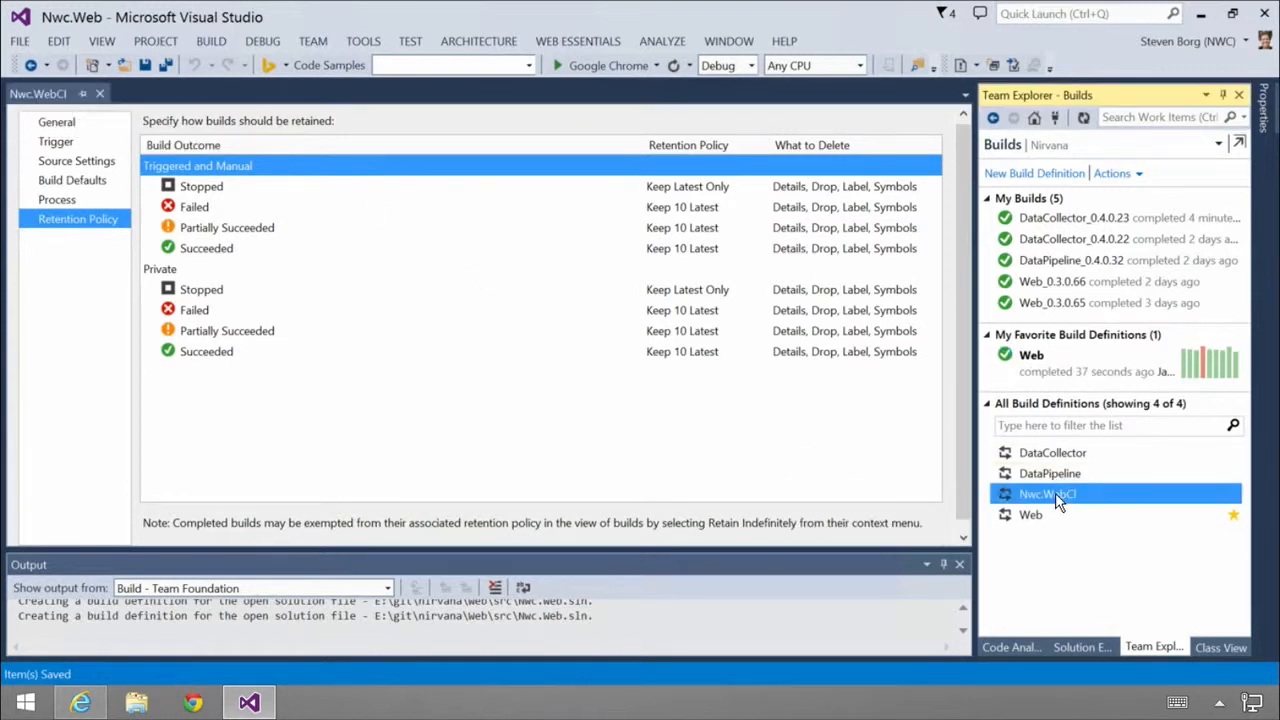
right_click(1058, 501)
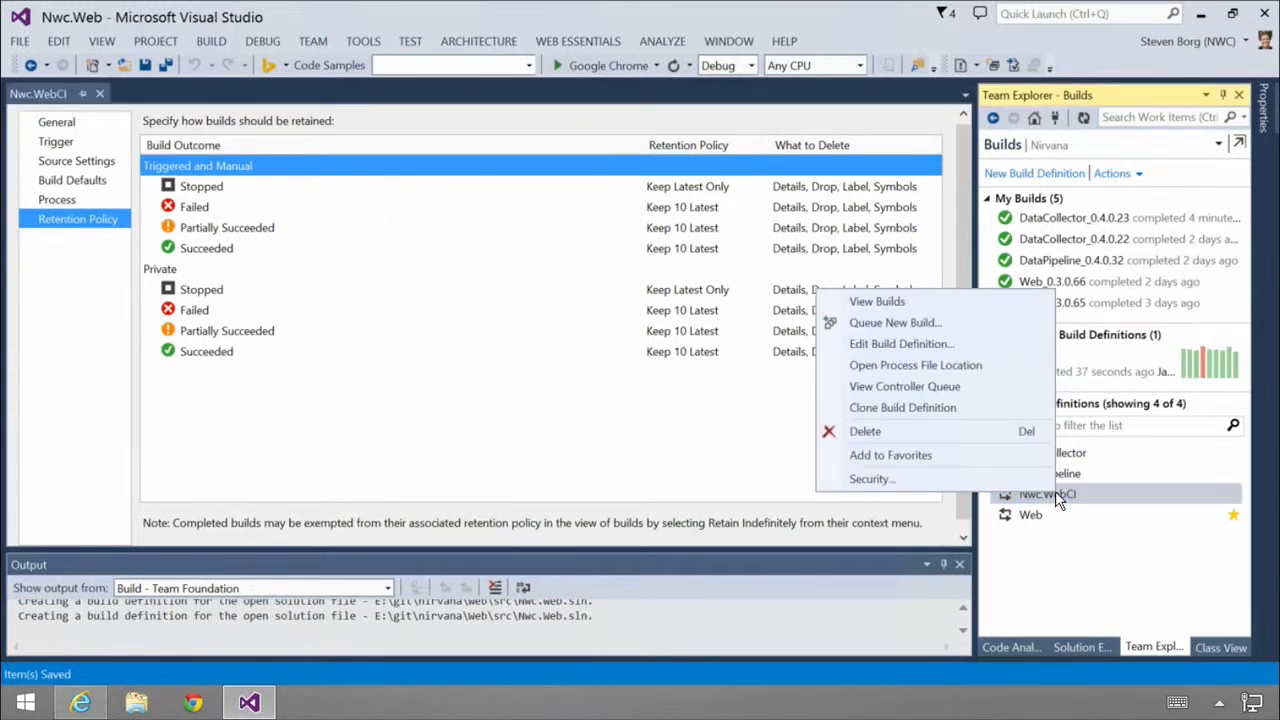
left_click(929, 323)
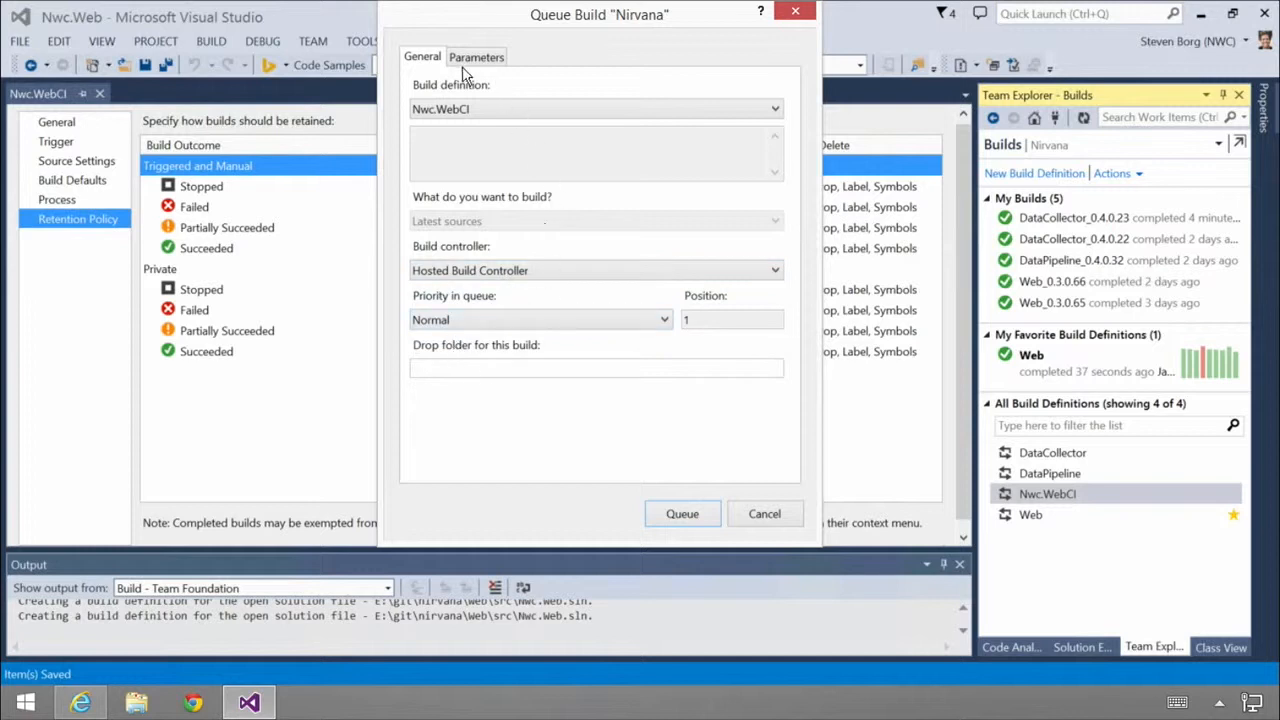
left_click(680, 514)
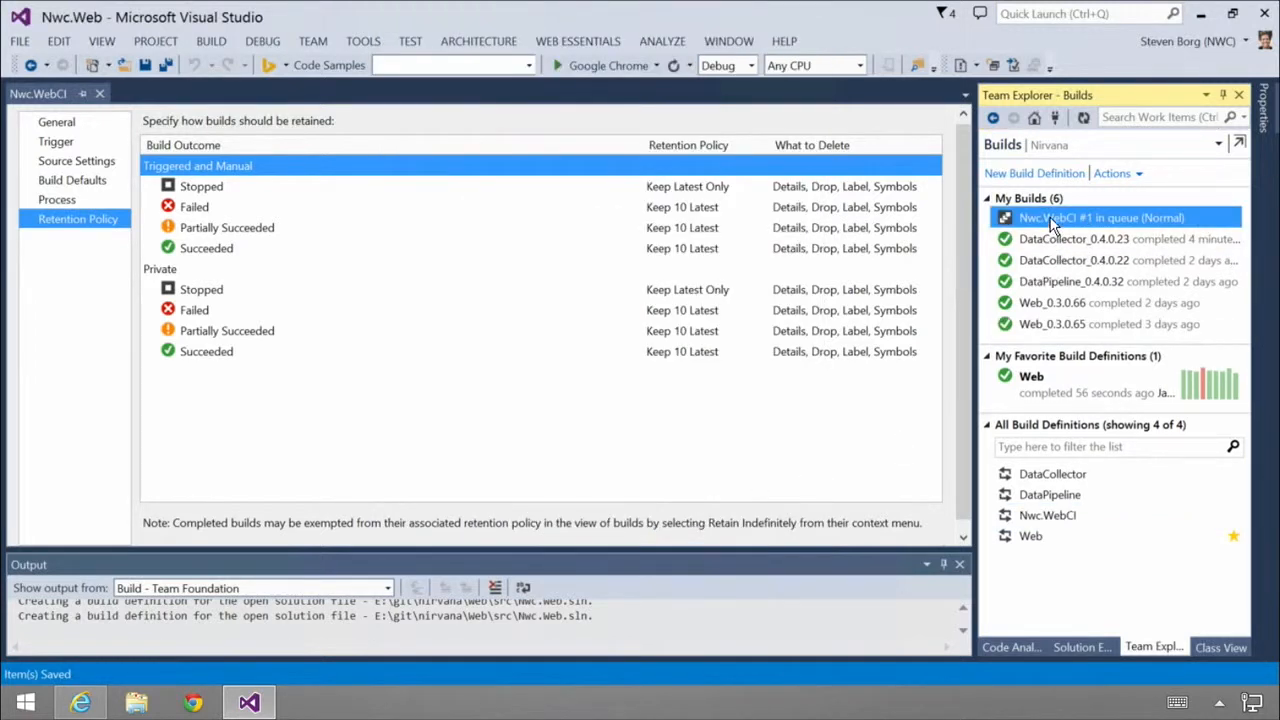
Step: Open the queued Nwc.WebCI build request and view its build details
mouse_move(1054, 217)
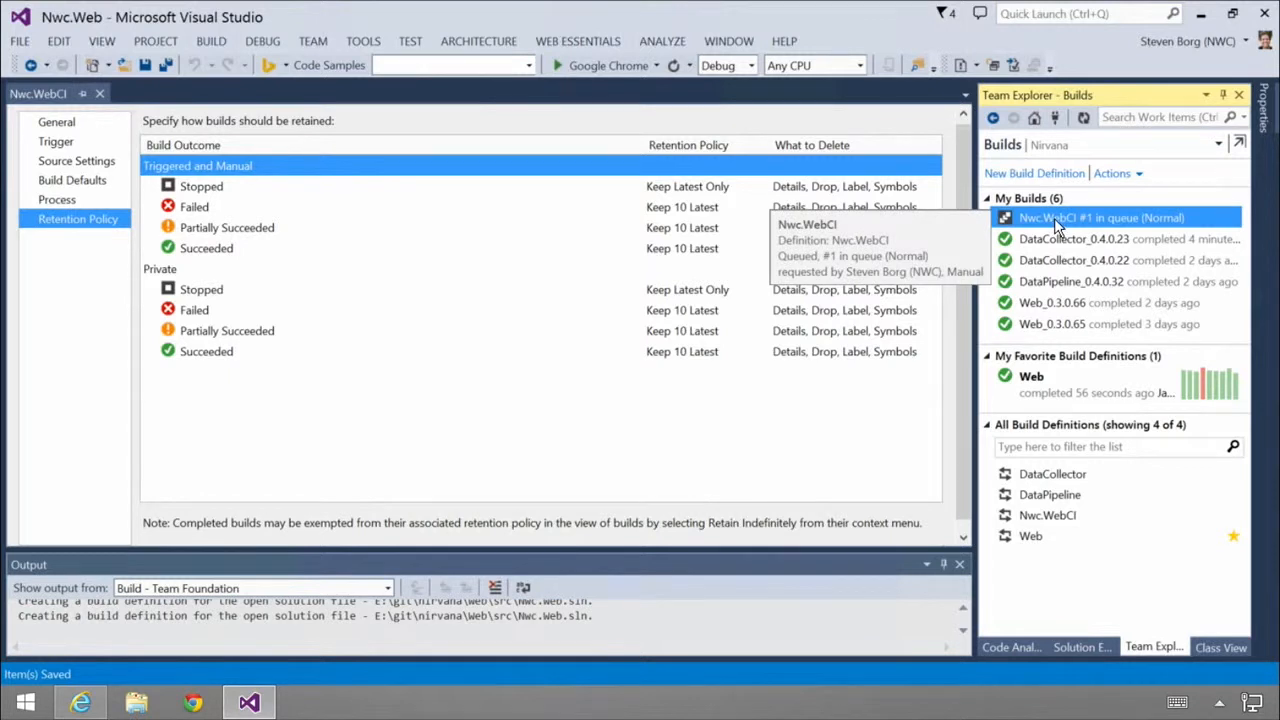
double_click(1055, 219)
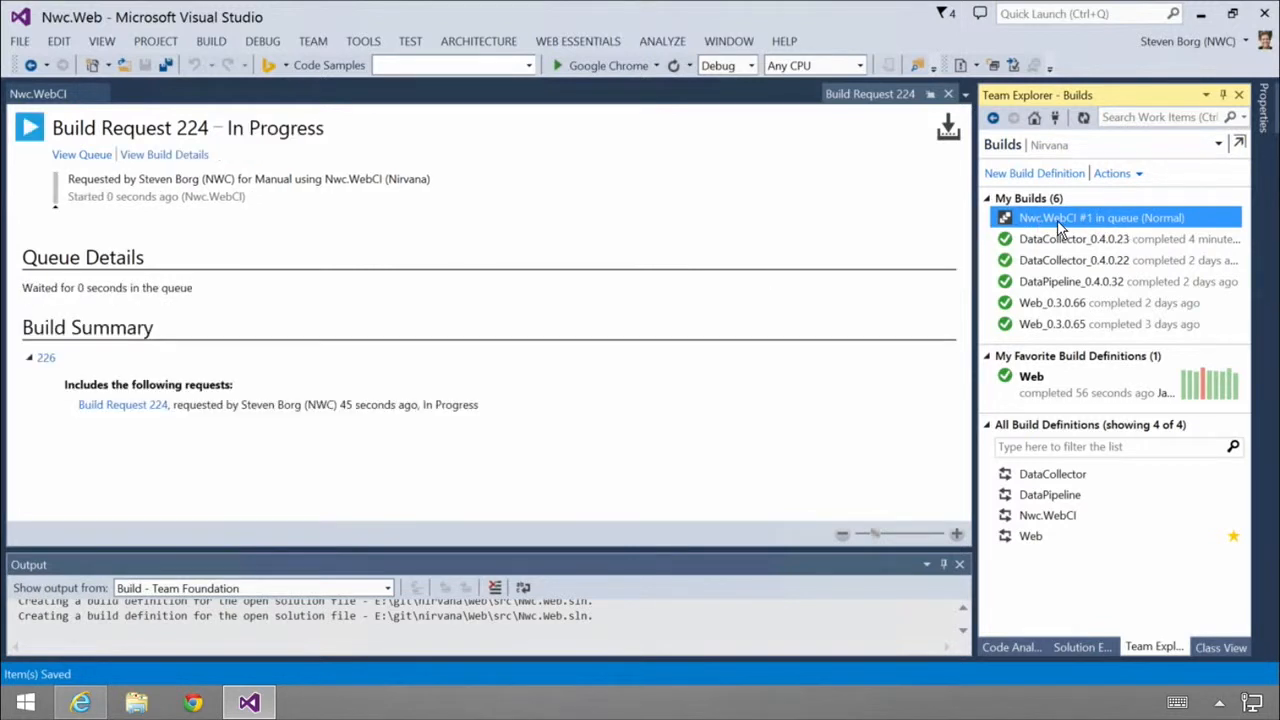
left_click(170, 155)
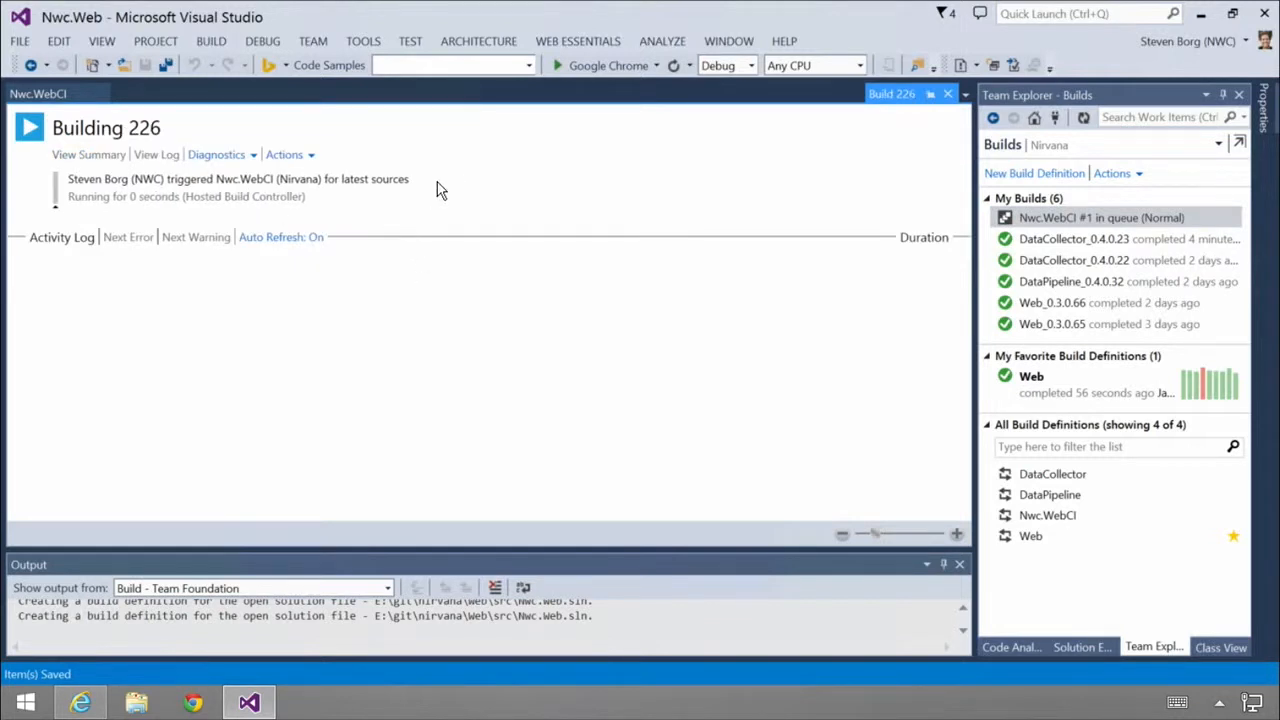